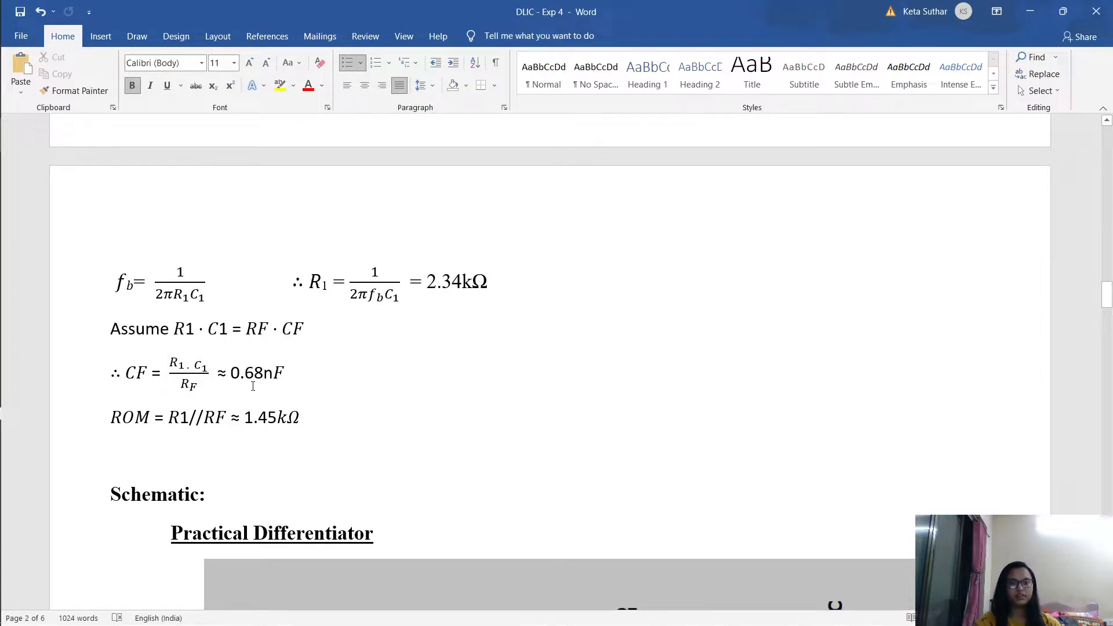
Switch to LTspice, close the old waveform plot and maximize the DIFFERENTIATOR schematic
{"action": "scroll", "coordinate": [275, 406], "scroll_direction": "down", "scroll_amount": 2}
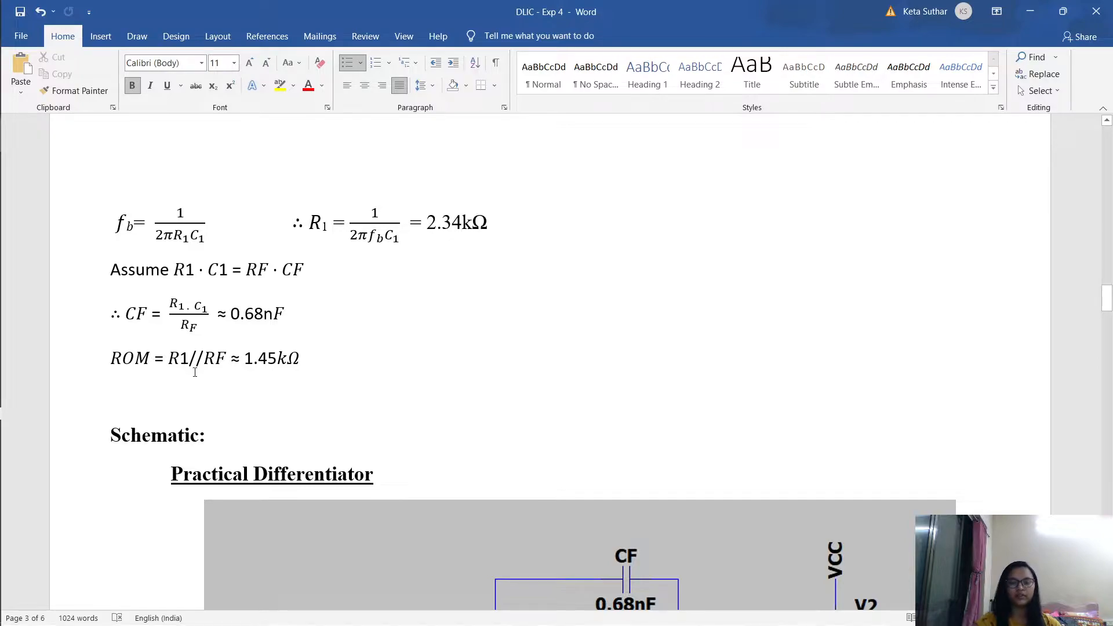
{"action": "mouse_move", "coordinate": [2, 324]}
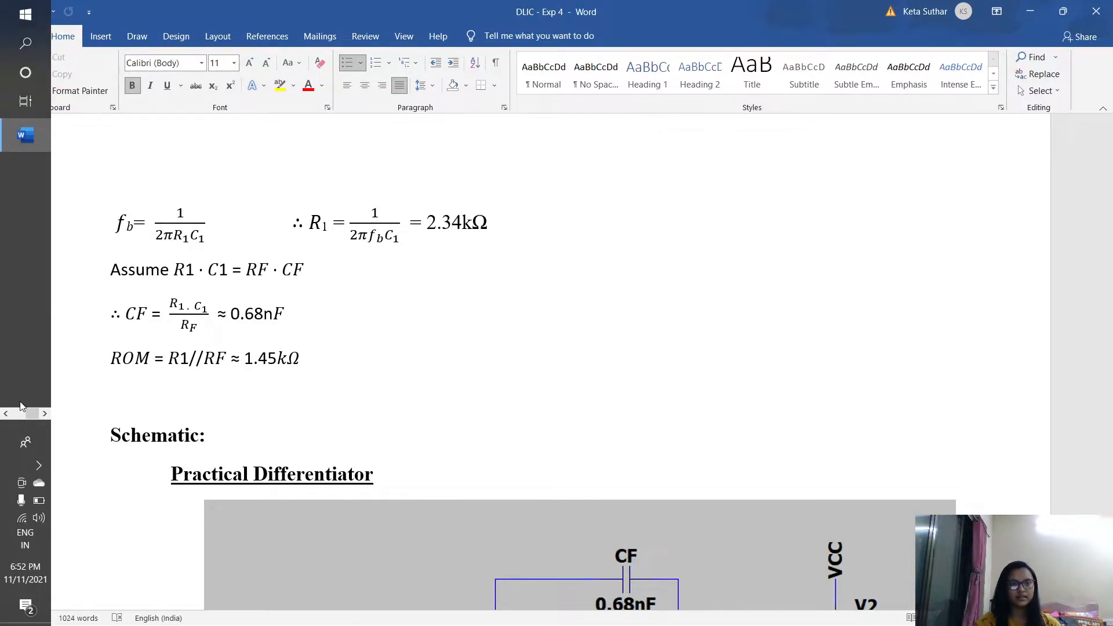
{"action": "left_click", "coordinate": [21, 339]}
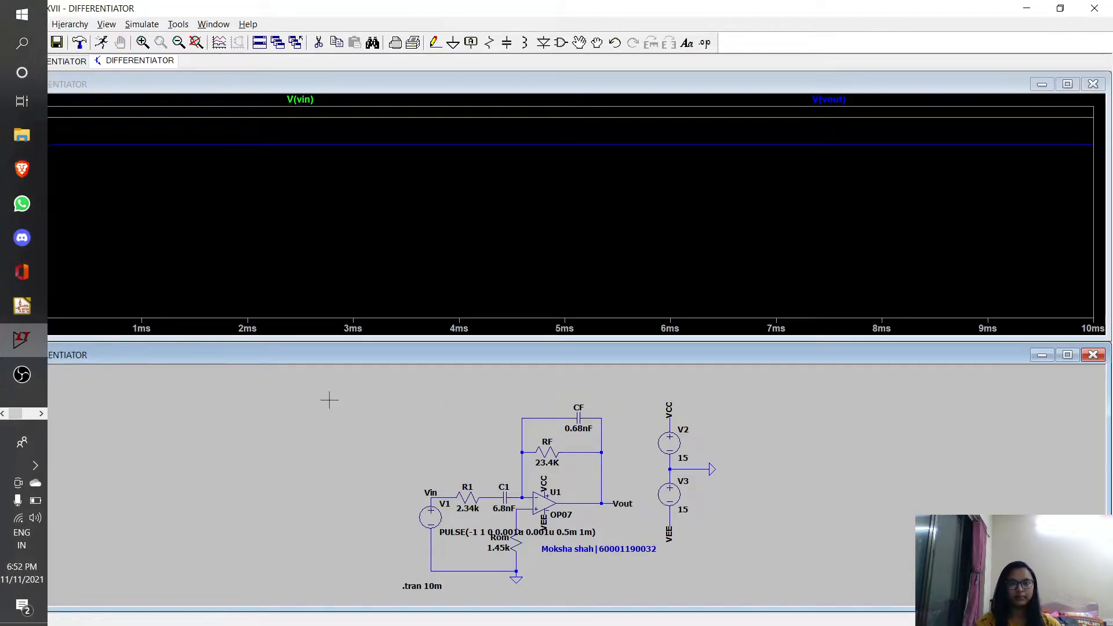
{"action": "left_click", "coordinate": [1093, 84]}
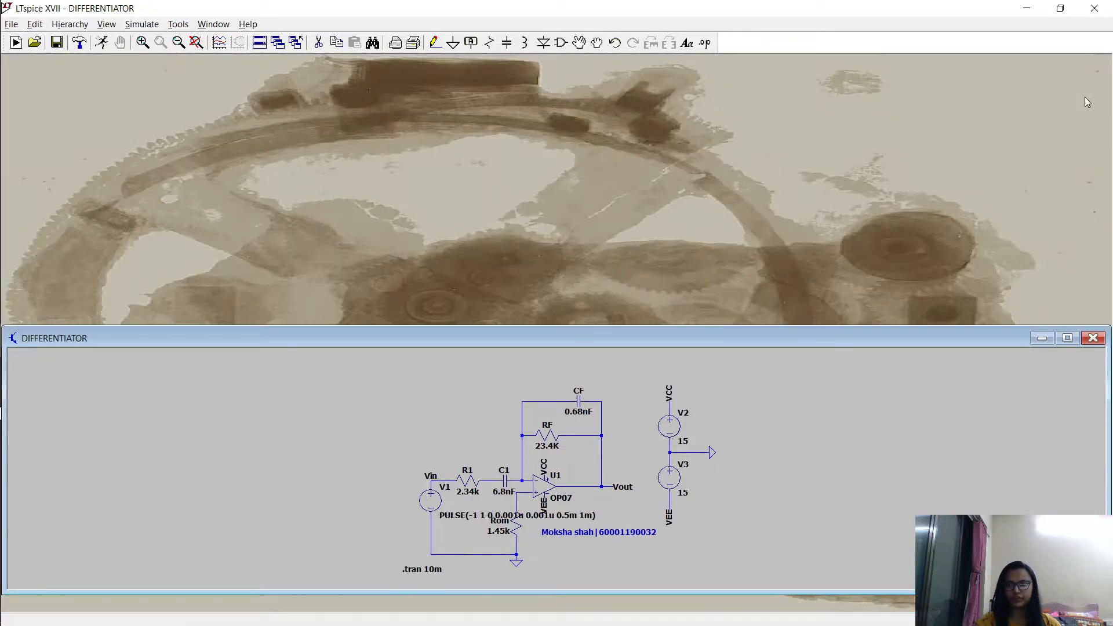
{"action": "left_click", "coordinate": [1067, 338]}
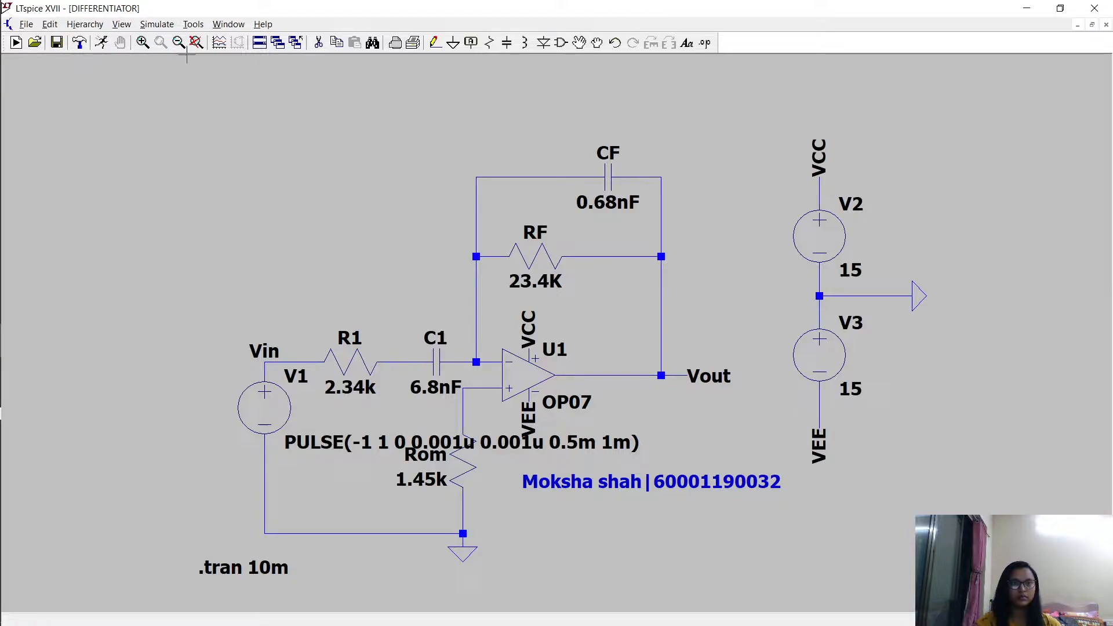
Replace the pulse input source V1 with a new voltage source between Vin and the ground wire
{"action": "left_click", "coordinate": [319, 42]}
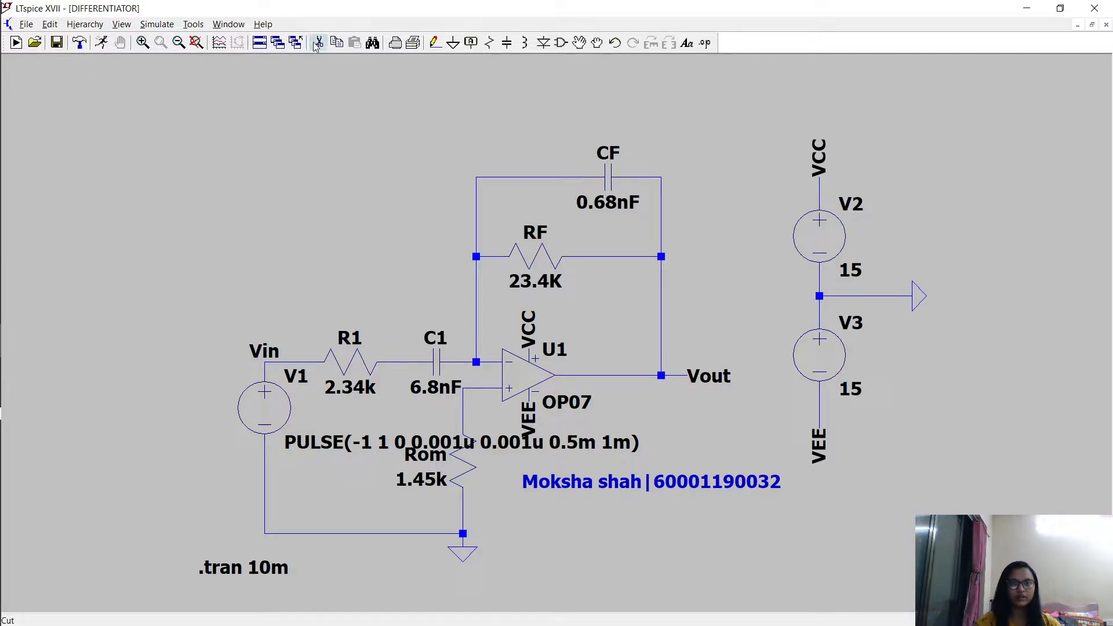
{"action": "left_click", "coordinate": [268, 405]}
{"action": "key", "text": "Escape"}
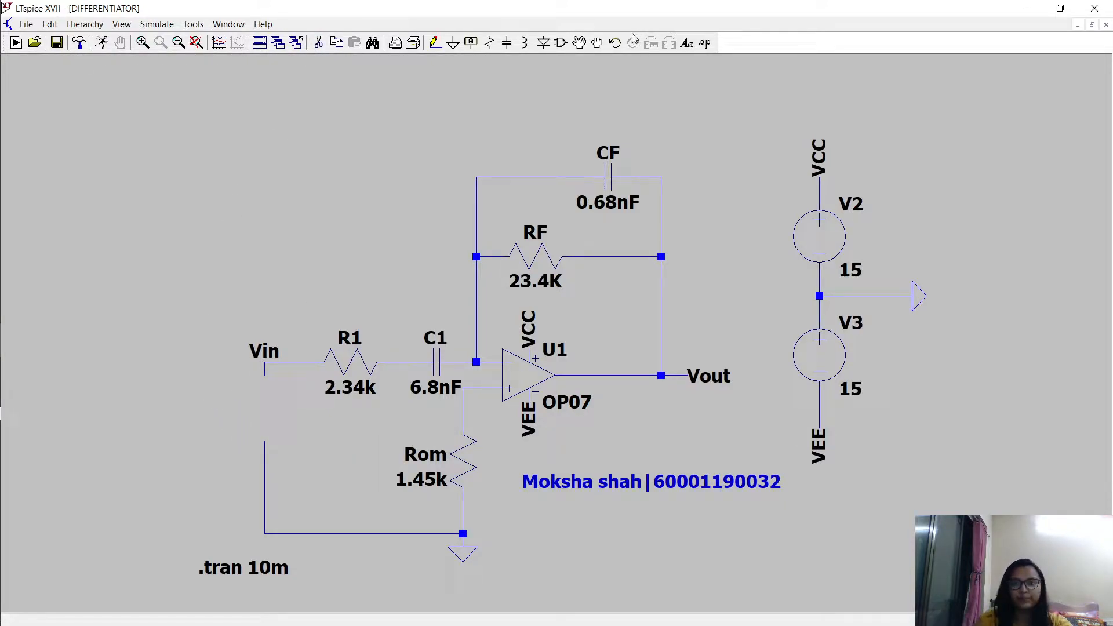
{"action": "left_click", "coordinate": [561, 43]}
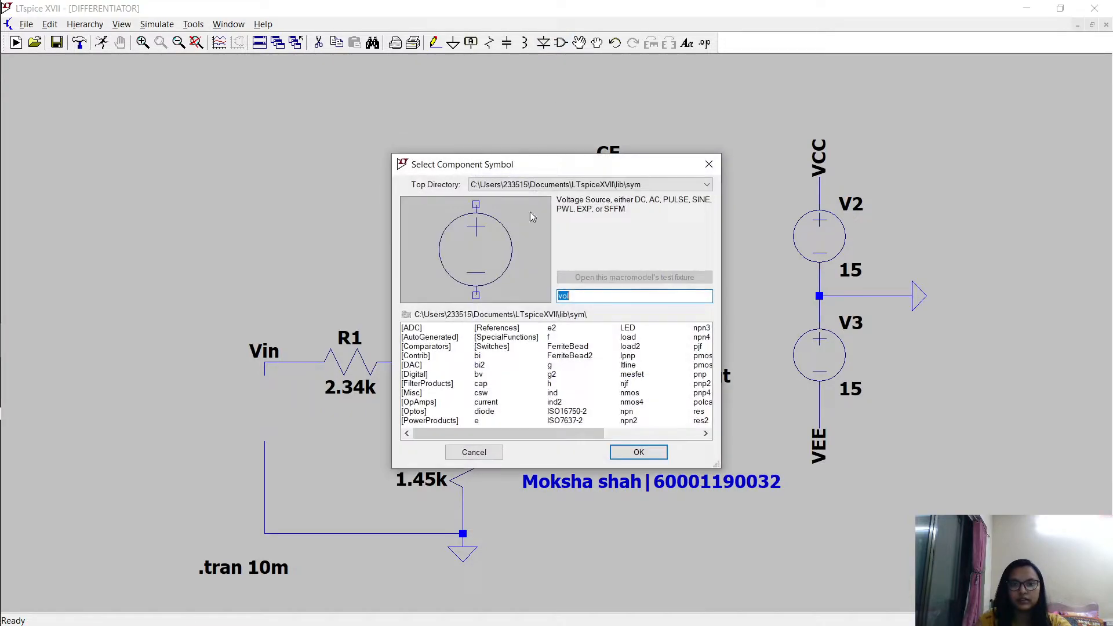
{"action": "left_click", "coordinate": [638, 452]}
{"action": "left_click", "coordinate": [264, 375]}
{"action": "key", "text": "Escape"}
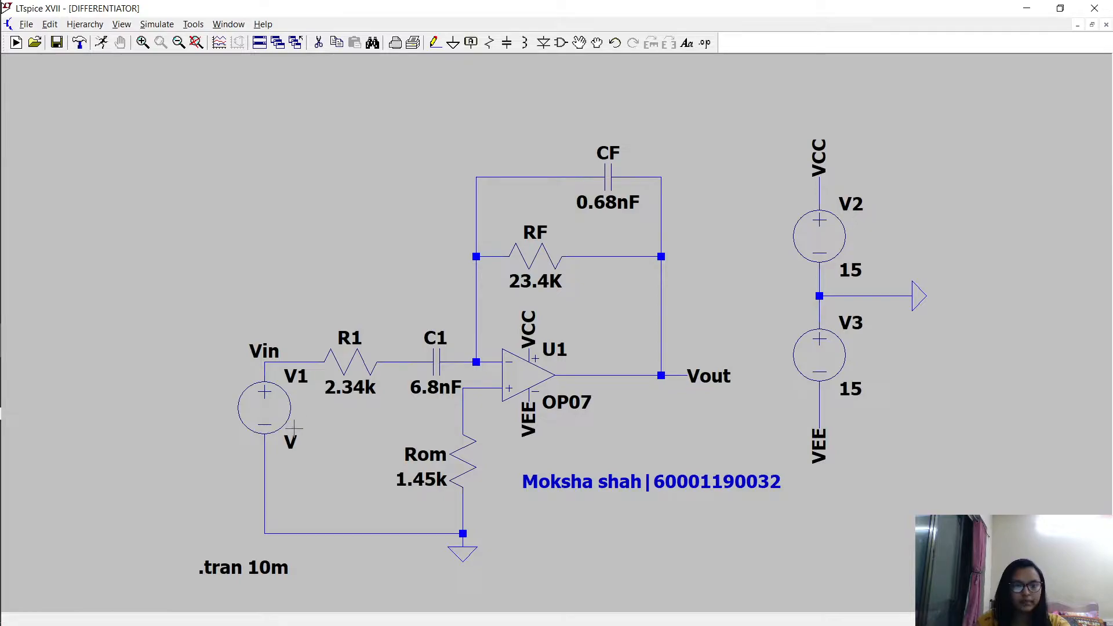
Configure source V1 as a SINE function with 0 V DC offset, 1.2 V amplitude and 1k frequency
{"action": "right_click", "coordinate": [277, 404]}
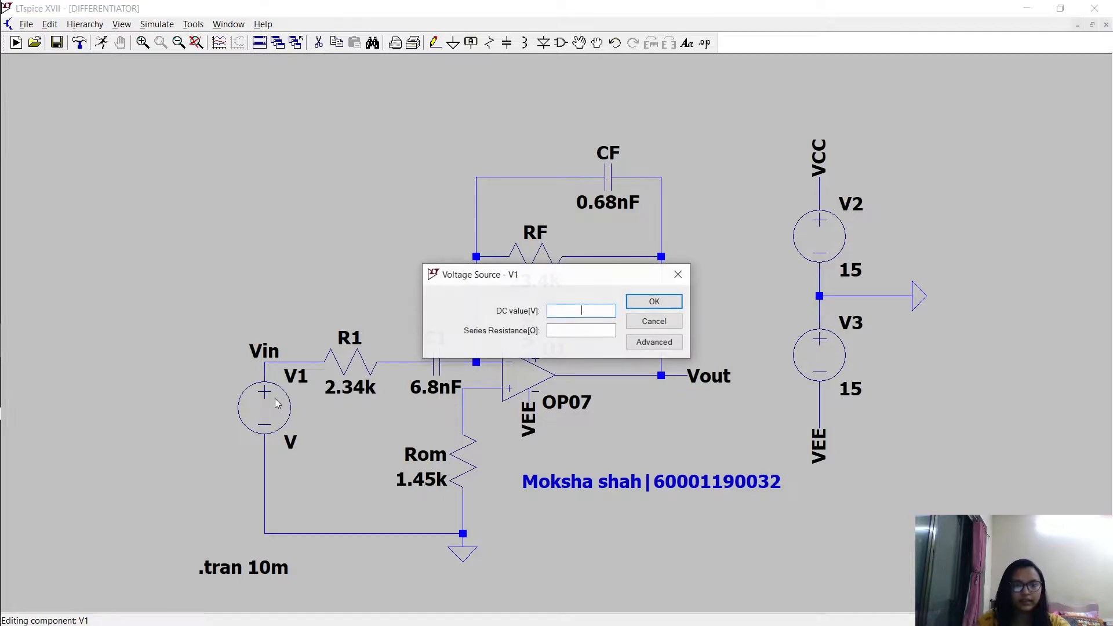
{"action": "left_click", "coordinate": [653, 342]}
{"action": "left_click", "coordinate": [354, 221]}
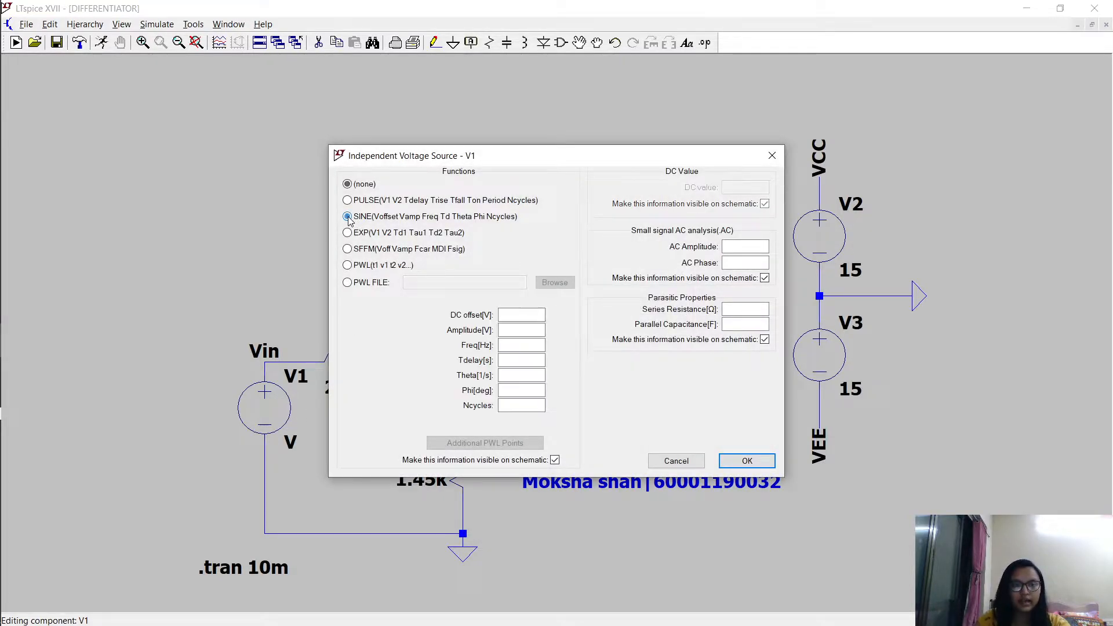
{"action": "left_click", "coordinate": [520, 313]}
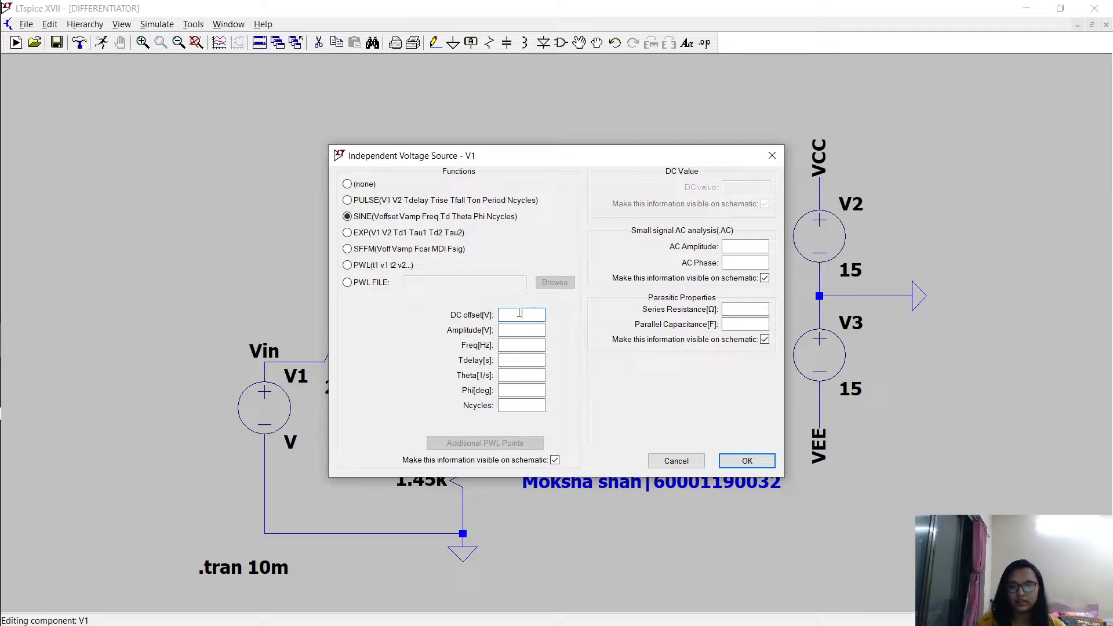
{"action": "left_click", "coordinate": [524, 328]}
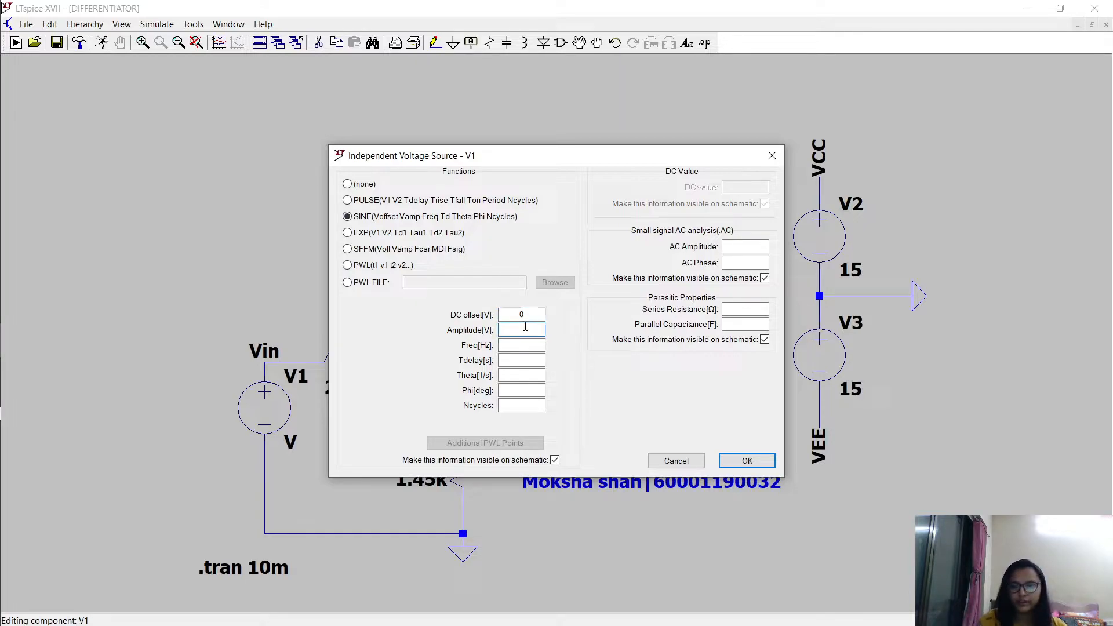
{"action": "left_click", "coordinate": [529, 345]}
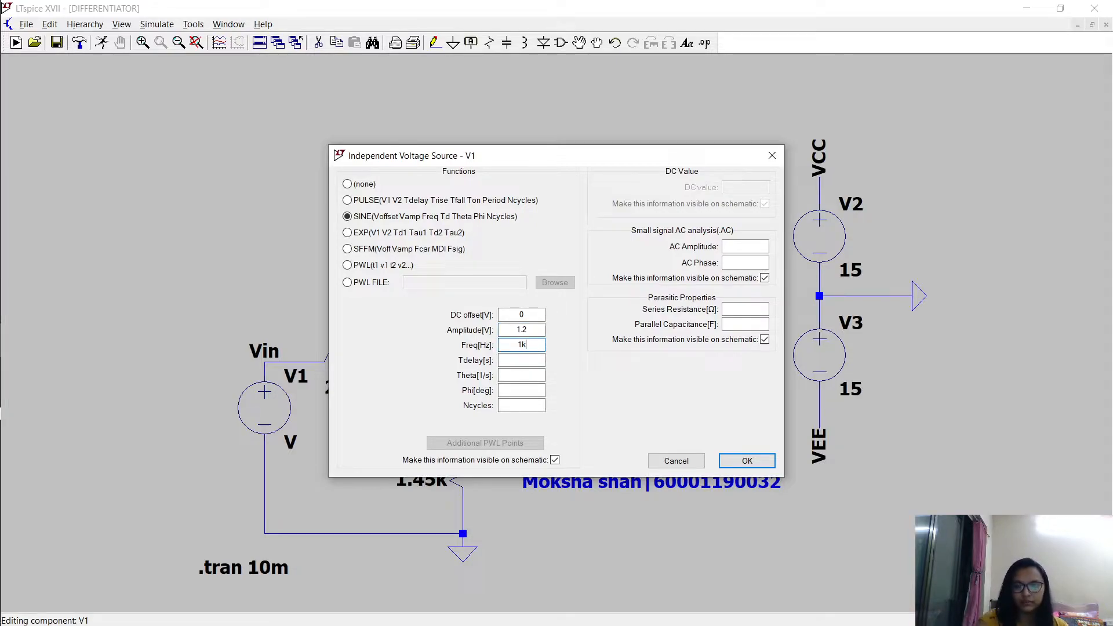
{"action": "type", "text": "1k"}
{"action": "key", "text": "Return"}
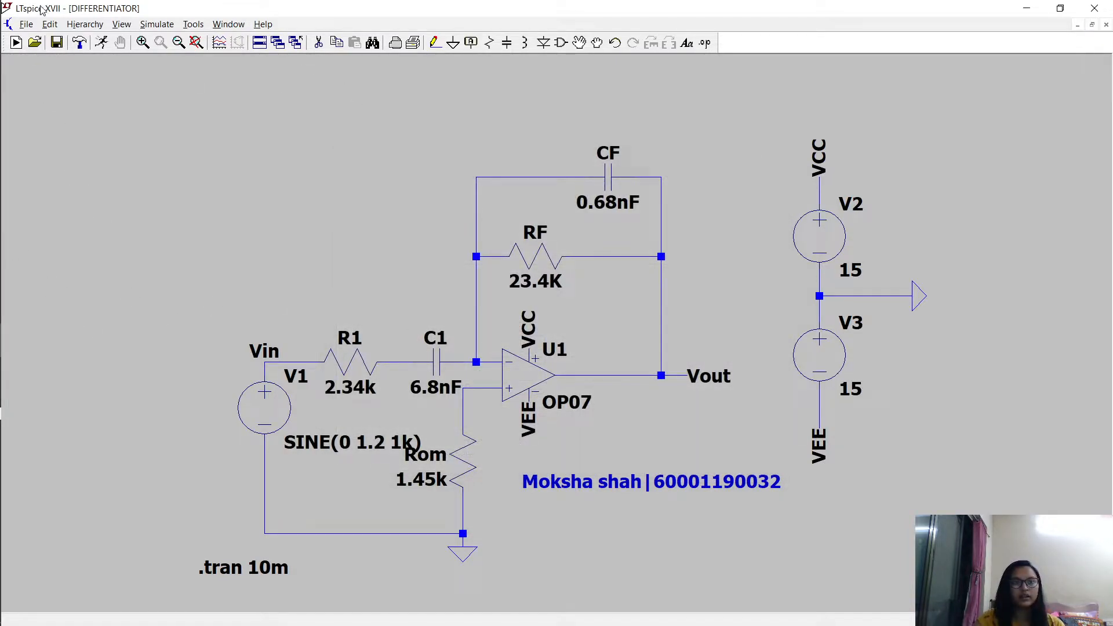
Run the transient simulation and plot the Vin and Vout waveforms
{"action": "left_click", "coordinate": [102, 43]}
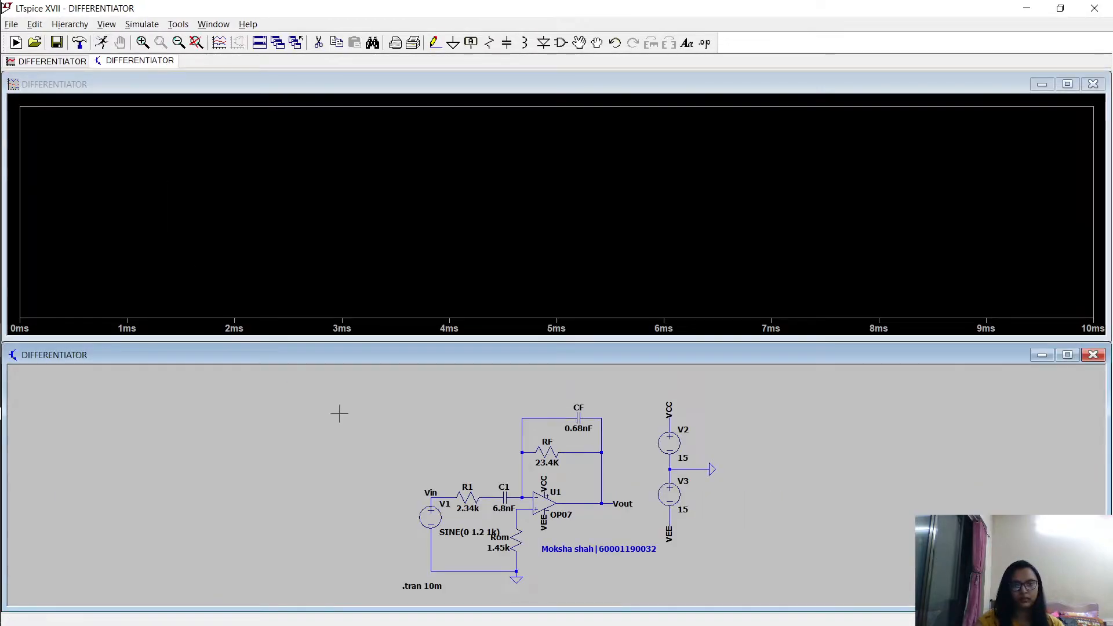
{"action": "left_click", "coordinate": [430, 498]}
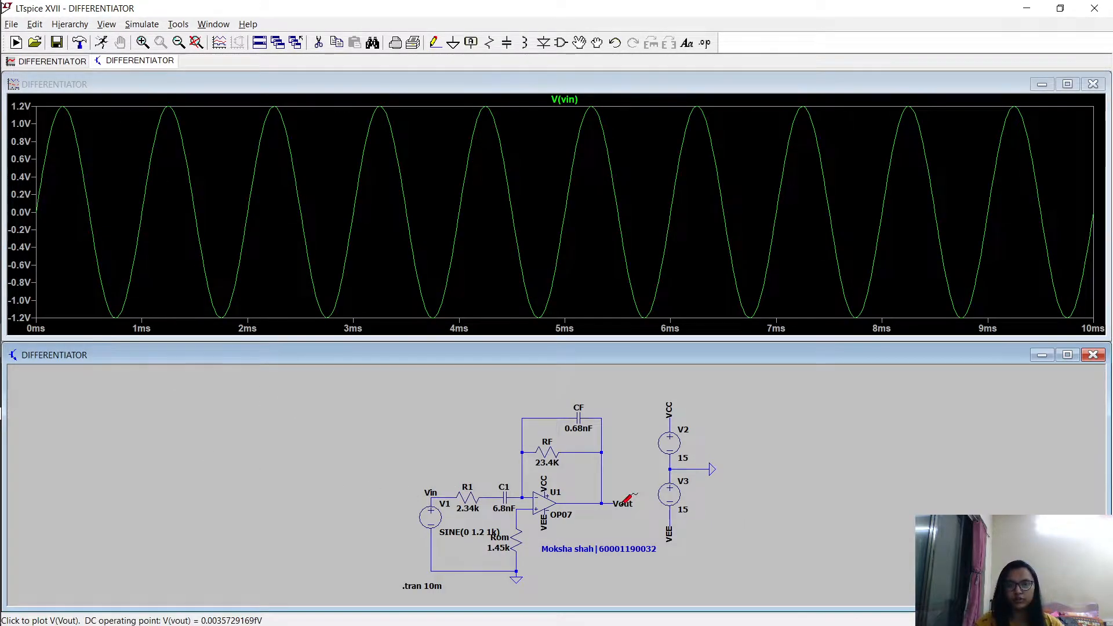
{"action": "left_click", "coordinate": [614, 500]}
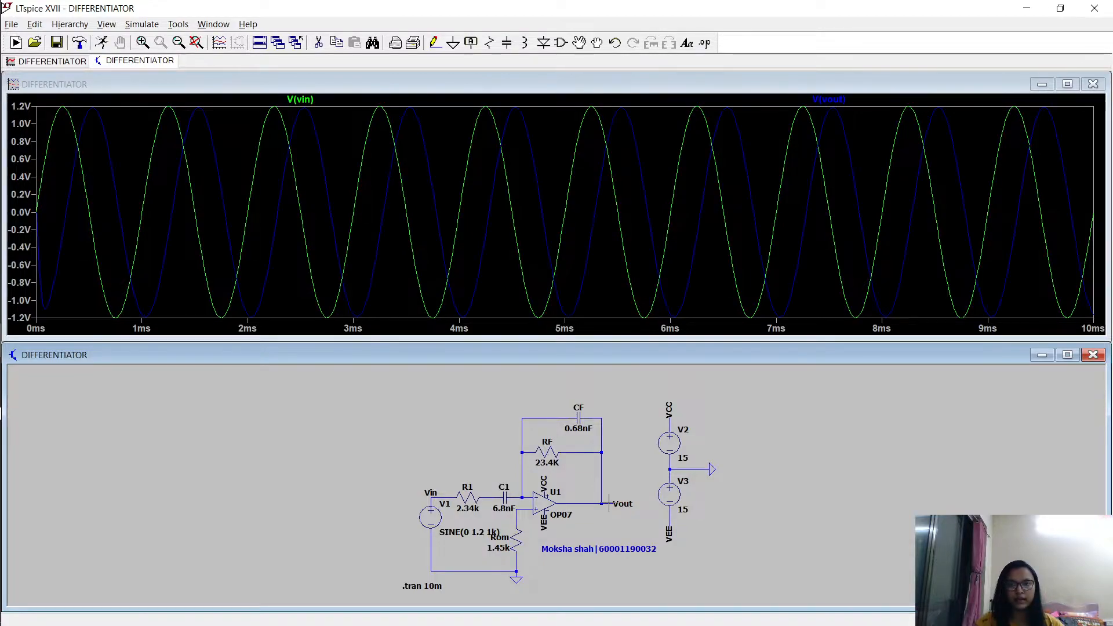
Measure the peak of the Vout trace with a cursor and move its readout window into clear view
{"action": "left_click", "coordinate": [842, 100]}
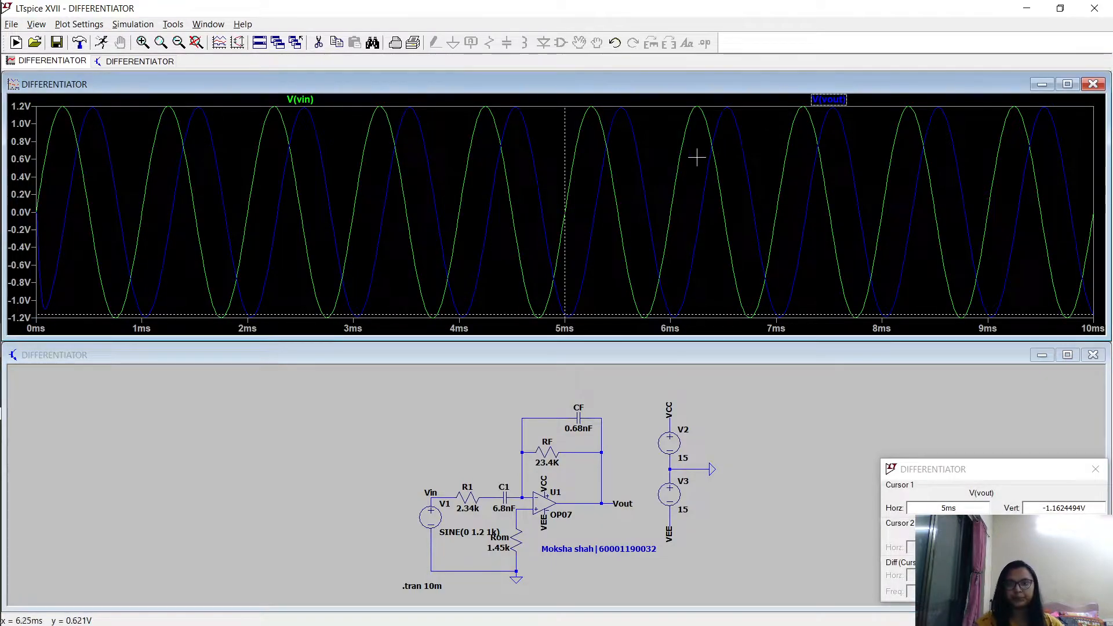
{"action": "left_click_drag", "start_coordinate": [568, 250], "coordinate": [620, 272]}
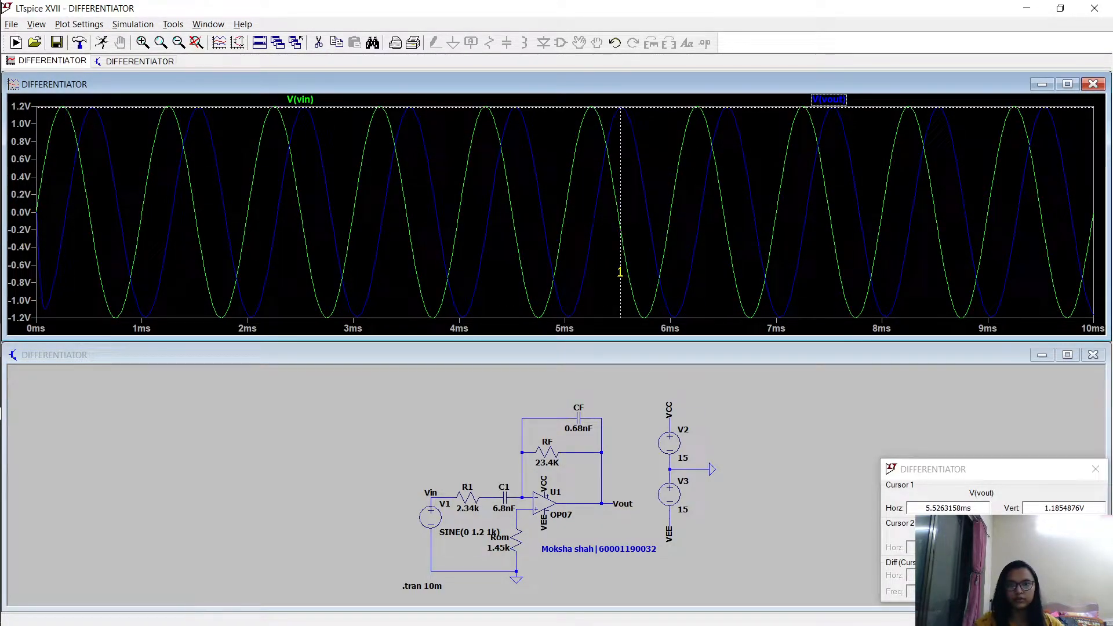
{"action": "left_click_drag", "start_coordinate": [1003, 474], "coordinate": [924, 418]}
{"action": "left_click_drag", "start_coordinate": [1014, 453], "coordinate": [964, 448]}
Switch to the Word report and examine the observation table's frequency, Vout and gain values, plus the output waveforms
{"action": "mouse_move", "coordinate": [6, 360]}
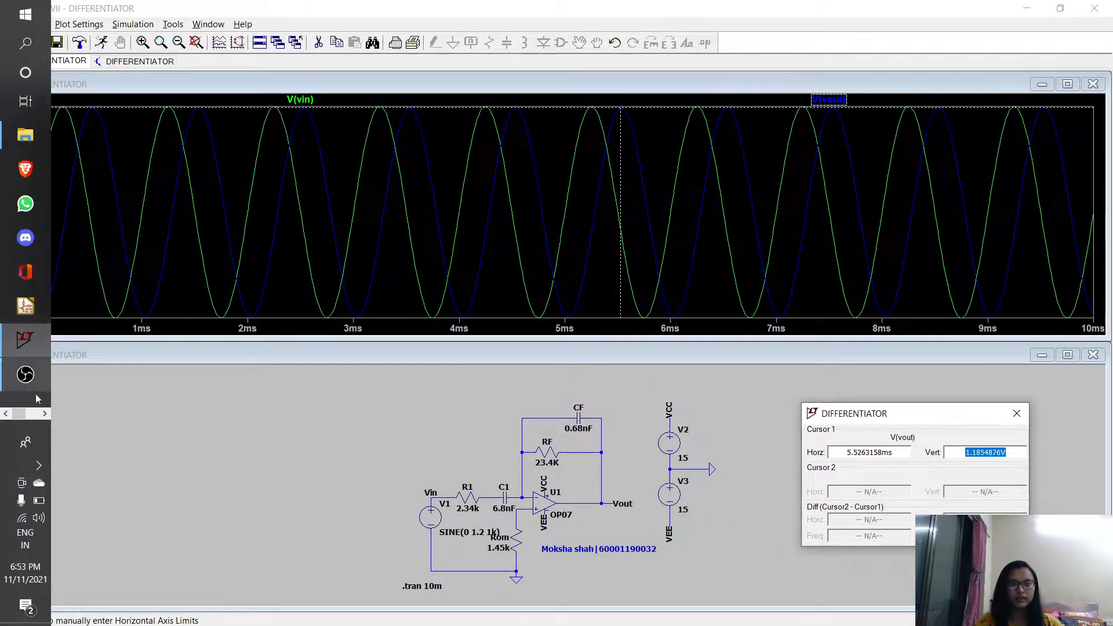
{"action": "left_click", "coordinate": [39, 413]}
{"action": "left_click", "coordinate": [33, 138]}
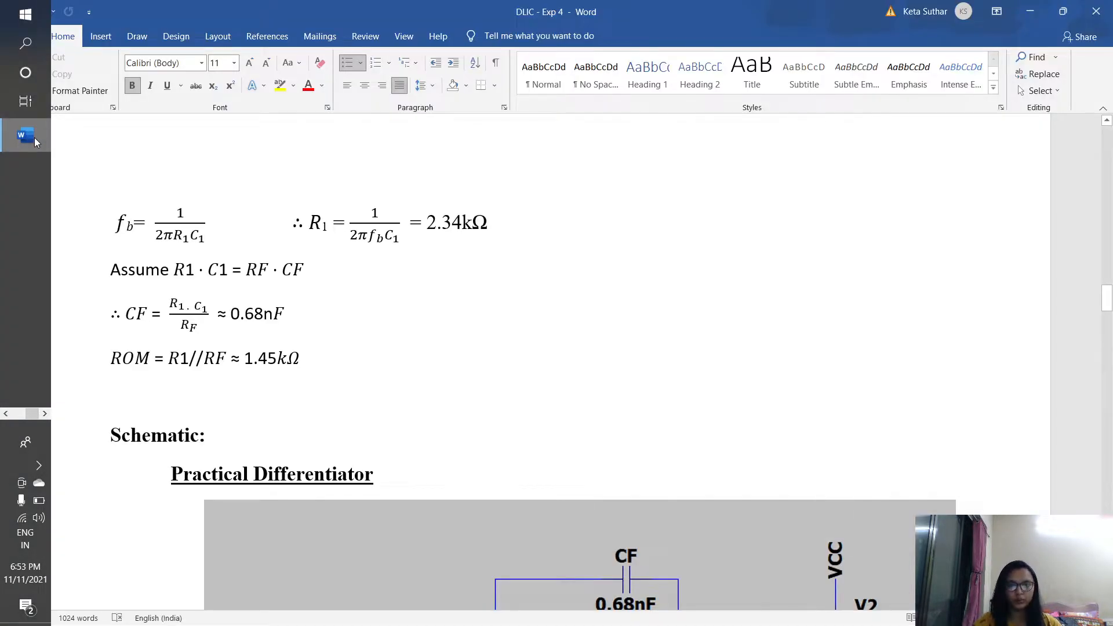
{"action": "scroll", "coordinate": [486, 376], "scroll_direction": "down", "scroll_amount": 15}
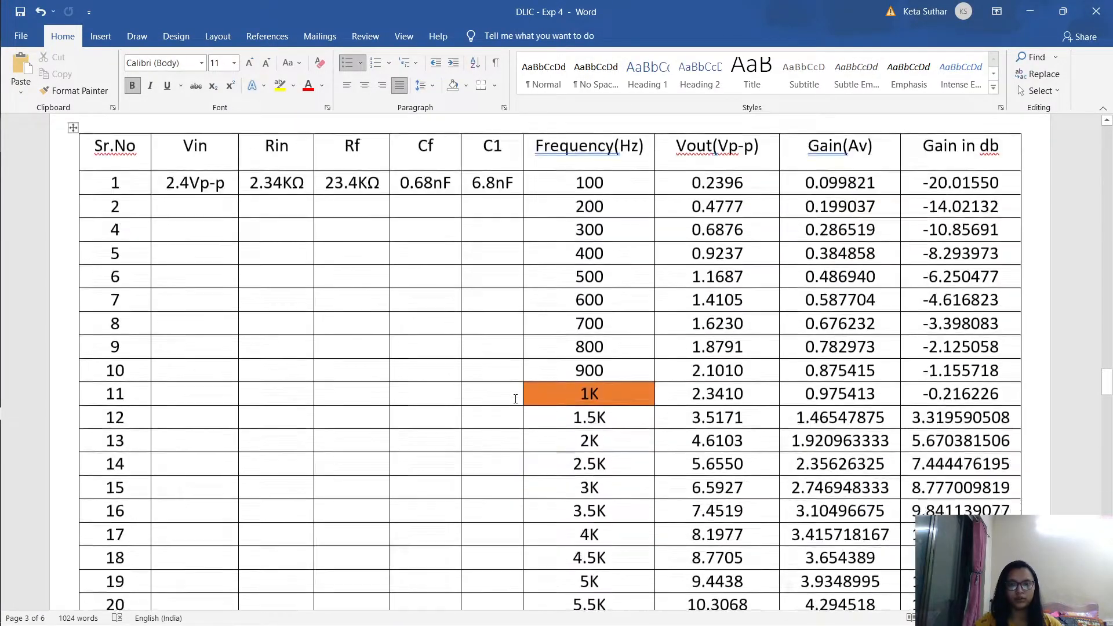
{"action": "scroll", "coordinate": [415, 366], "scroll_direction": "up", "scroll_amount": 1}
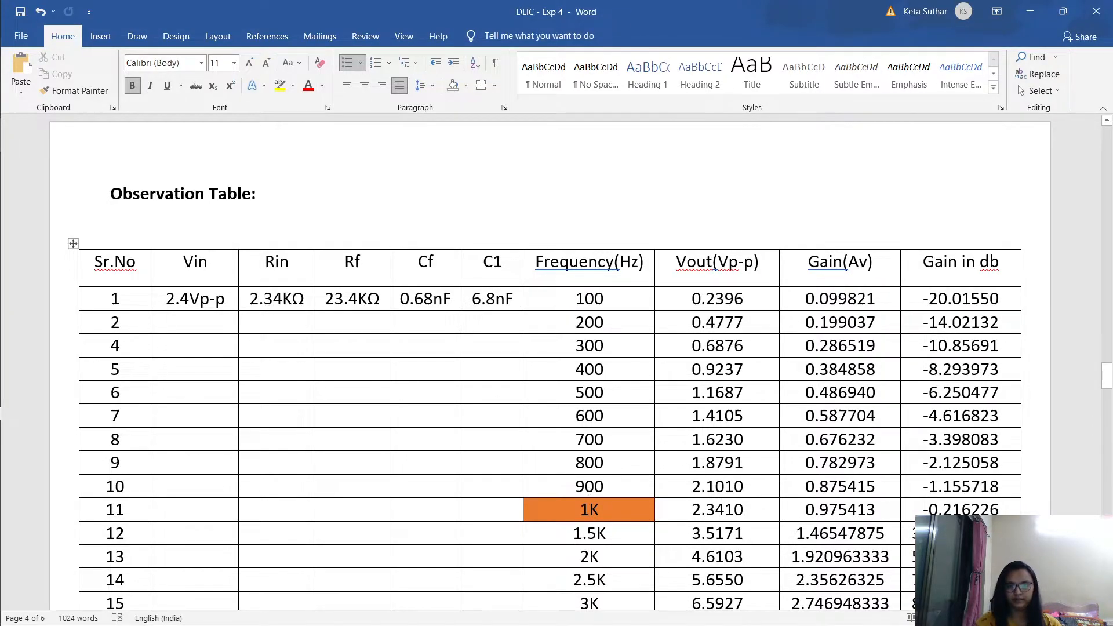
{"action": "scroll", "coordinate": [582, 482], "scroll_direction": "down", "scroll_amount": 3}
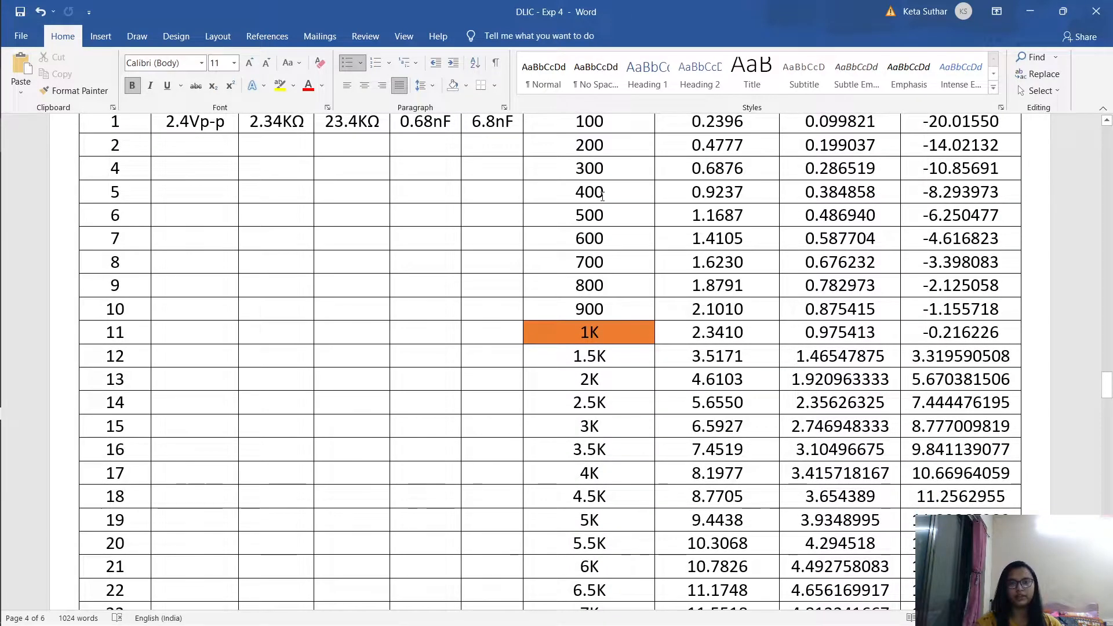
{"action": "scroll", "coordinate": [599, 285], "scroll_direction": "down", "scroll_amount": 7}
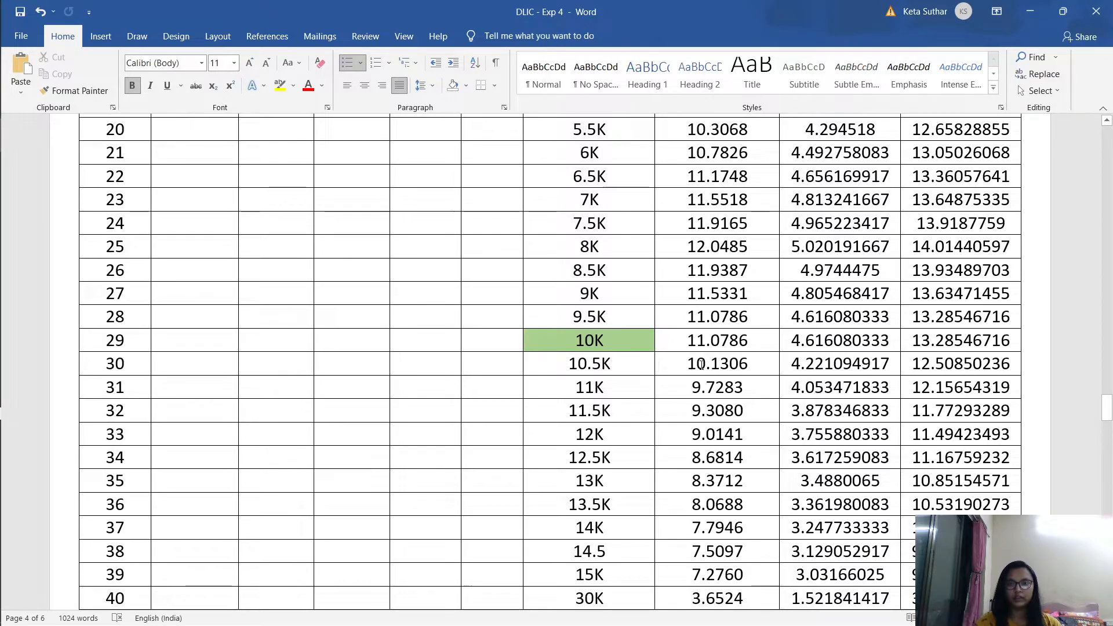
{"action": "scroll", "coordinate": [669, 385], "scroll_direction": "up", "scroll_amount": 3}
{"action": "scroll", "coordinate": [669, 385], "scroll_direction": "down", "scroll_amount": 8}
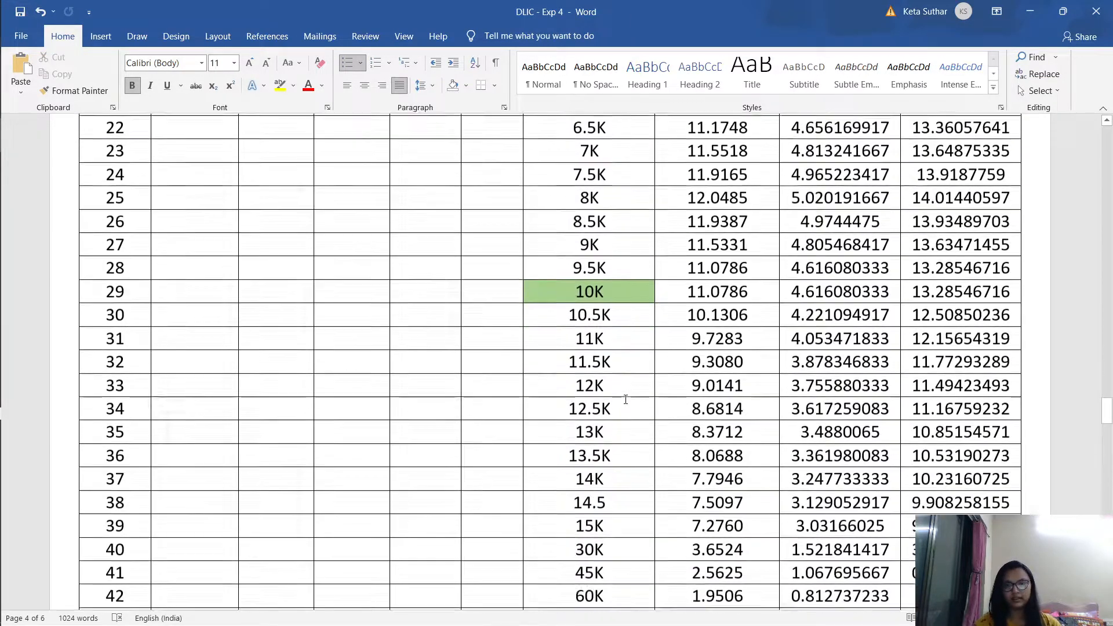
{"action": "scroll", "coordinate": [626, 402], "scroll_direction": "up", "scroll_amount": 12}
{"action": "scroll", "coordinate": [625, 403], "scroll_direction": "down", "scroll_amount": 5}
{"action": "scroll", "coordinate": [626, 403], "scroll_direction": "up", "scroll_amount": 4}
{"action": "scroll", "coordinate": [655, 439], "scroll_direction": "down", "scroll_amount": 5}
{"action": "scroll", "coordinate": [654, 439], "scroll_direction": "down", "scroll_amount": 13}
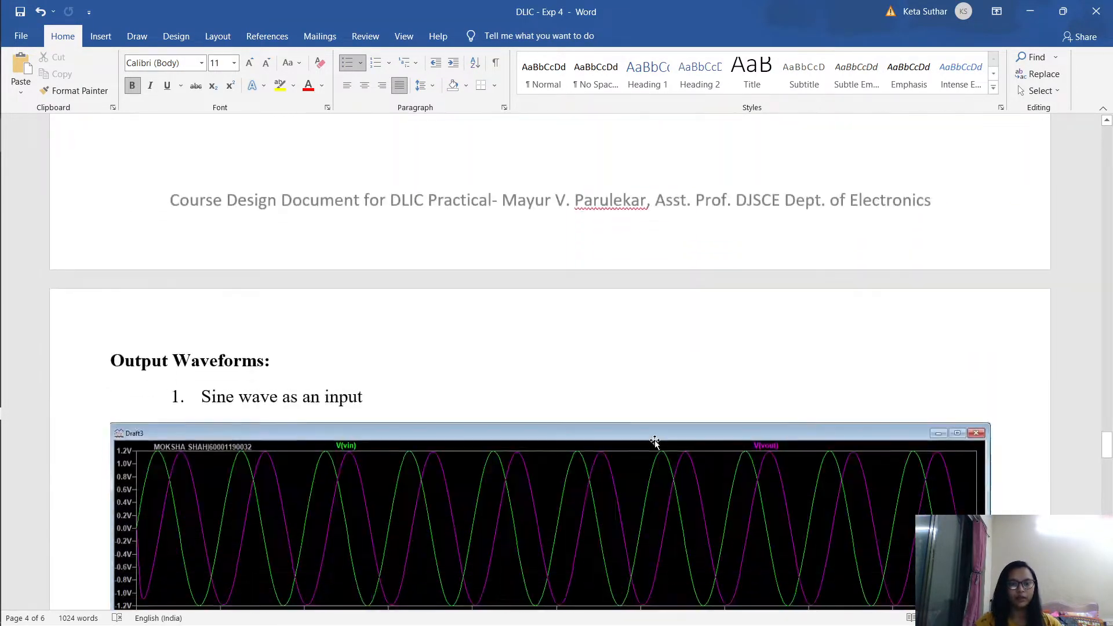
{"action": "scroll", "coordinate": [656, 441], "scroll_direction": "down", "scroll_amount": 1}
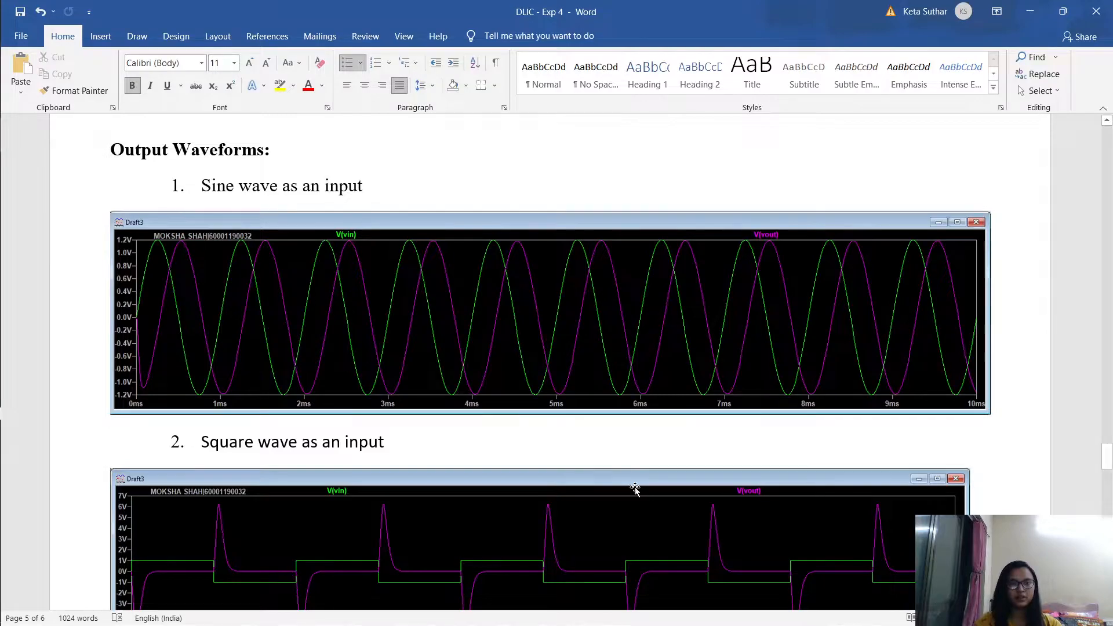
Switch back to LTspice, close the cursor readout and the sine waveform plot, and maximize the schematic
{"action": "mouse_move", "coordinate": [2, 281]}
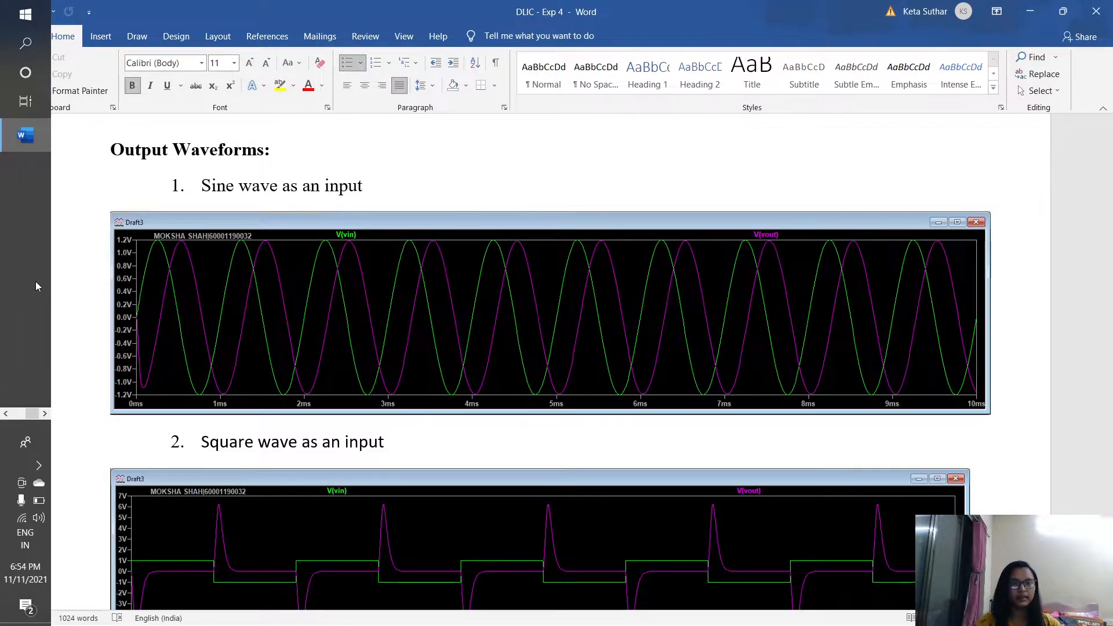
{"action": "left_click", "coordinate": [11, 339]}
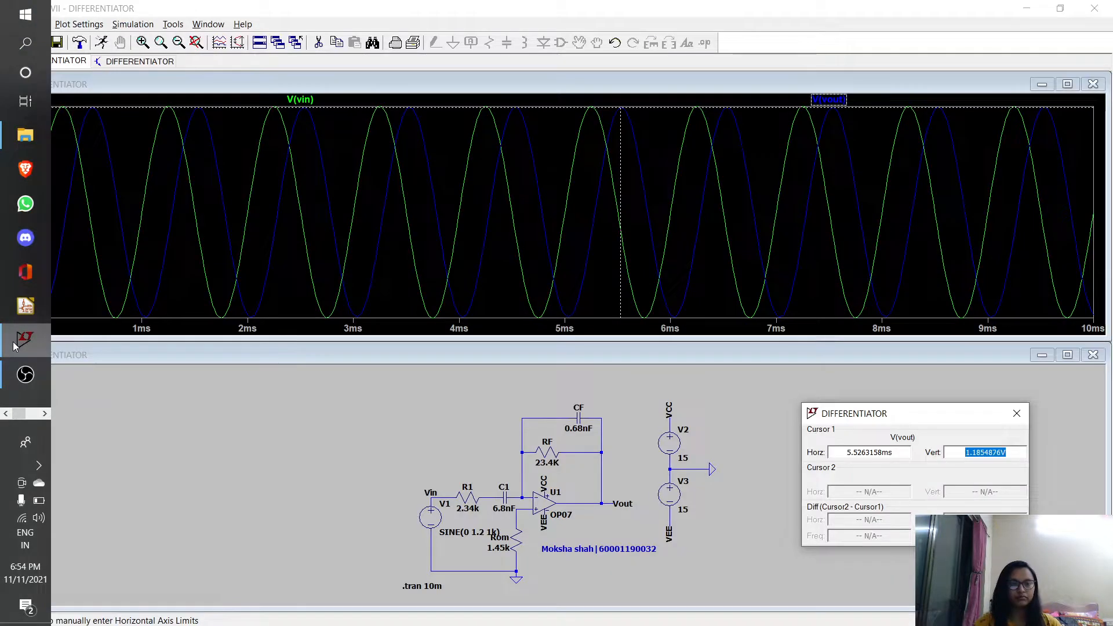
{"action": "left_click", "coordinate": [1017, 414]}
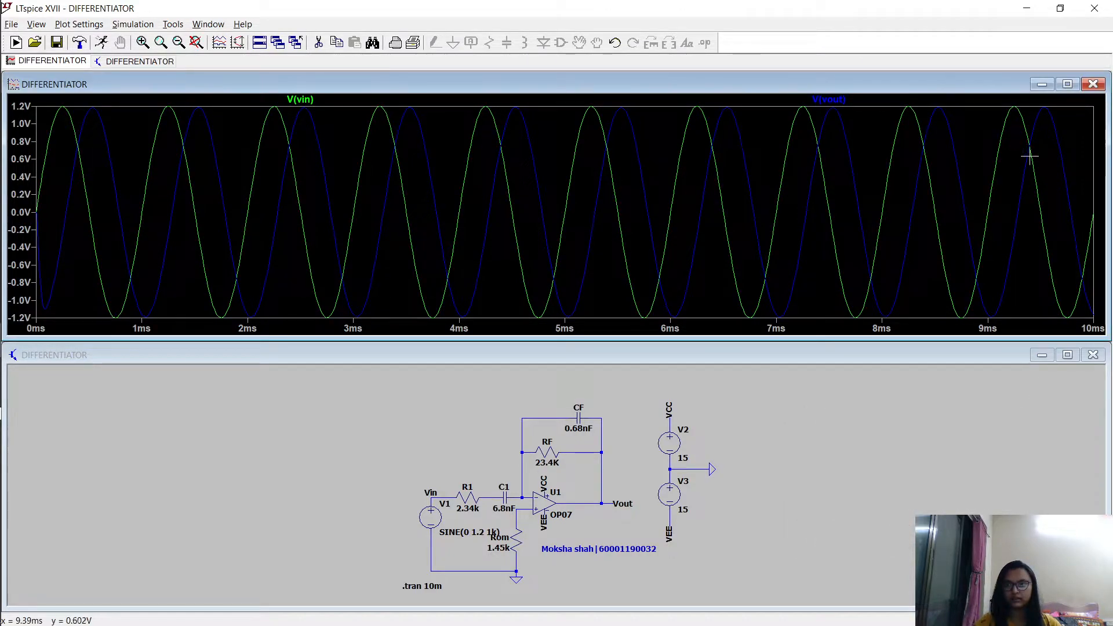
{"action": "left_click", "coordinate": [1093, 84]}
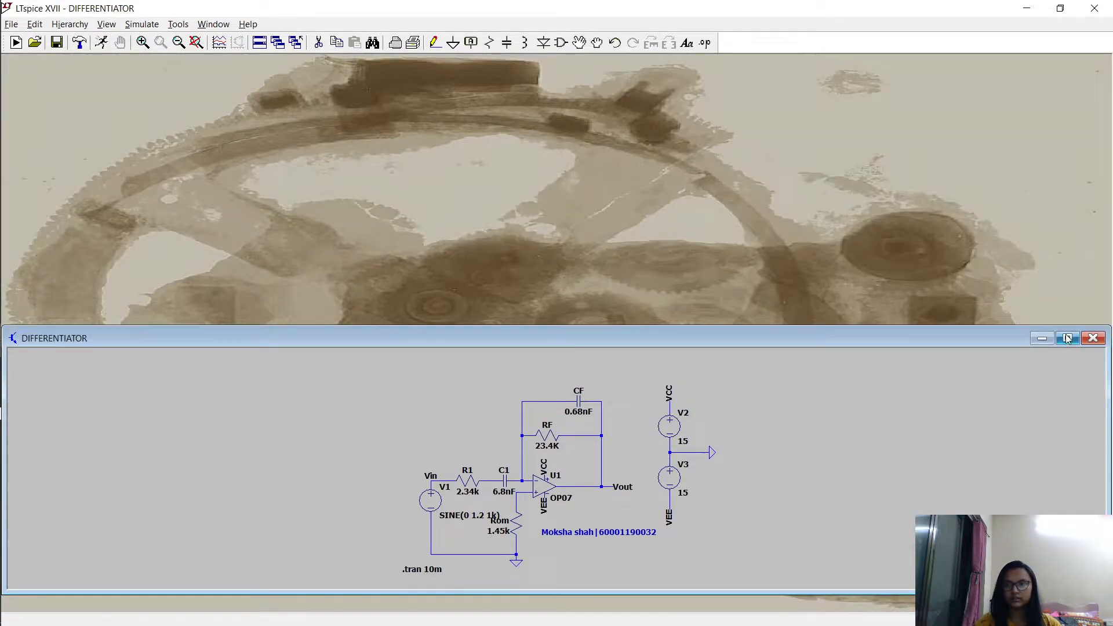
{"action": "left_click", "coordinate": [1067, 354]}
Change source V1 to a PULSE function with Vinitial -1, Von 1, Tdelay 0, Trise and Tfall 0.001u, Ton 0.5m and Tperiod 1m
{"action": "right_click", "coordinate": [251, 416]}
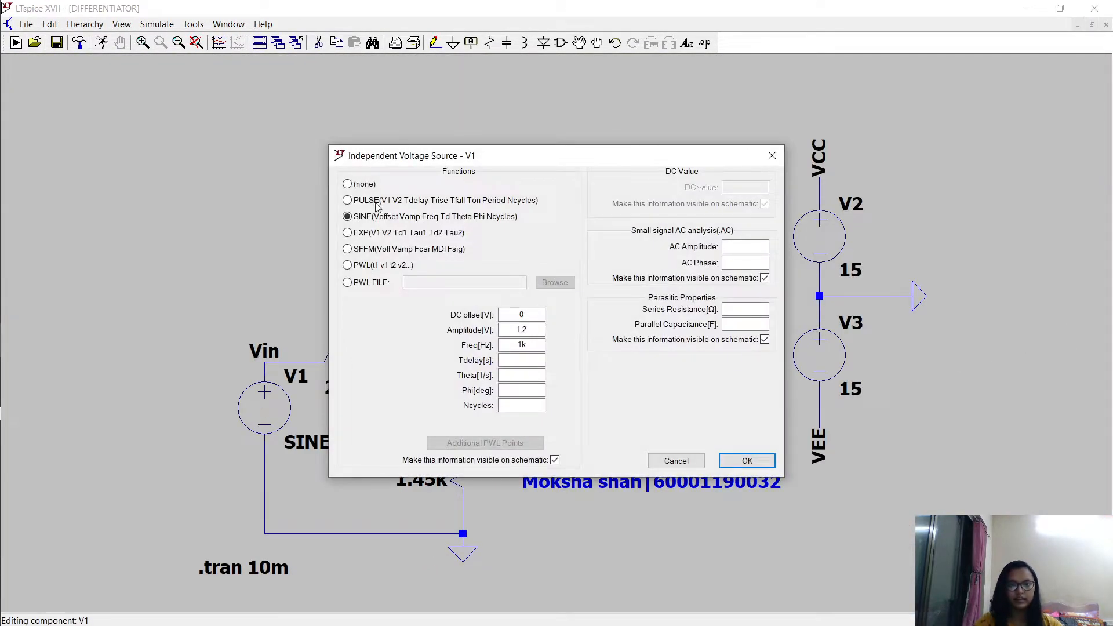
{"action": "left_click", "coordinate": [348, 200]}
{"action": "left_click", "coordinate": [528, 313]}
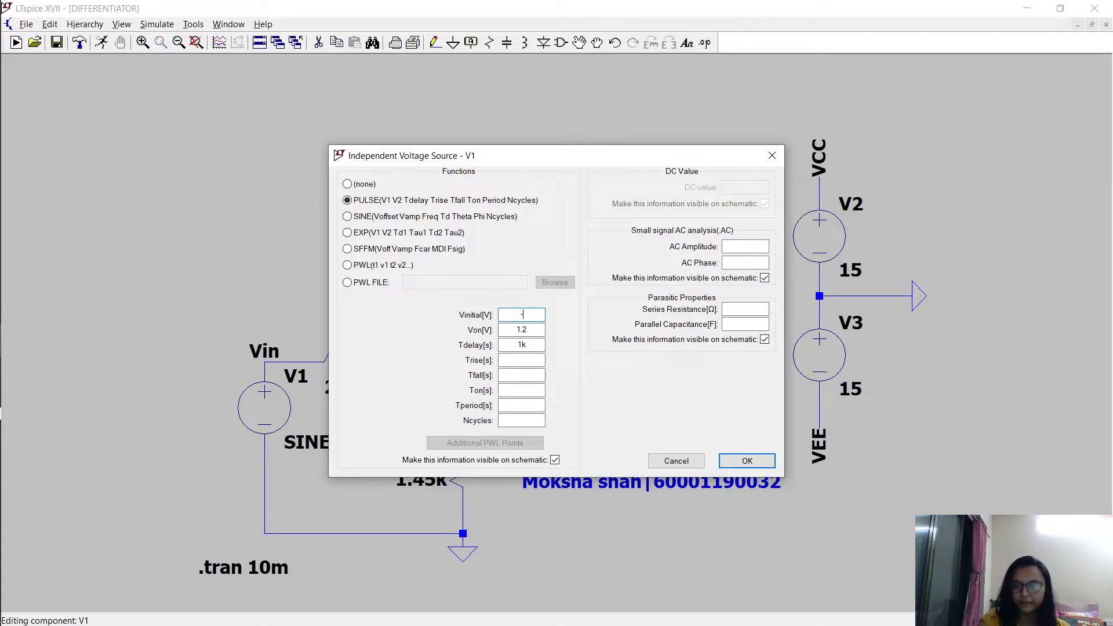
{"action": "left_click", "coordinate": [529, 332]}
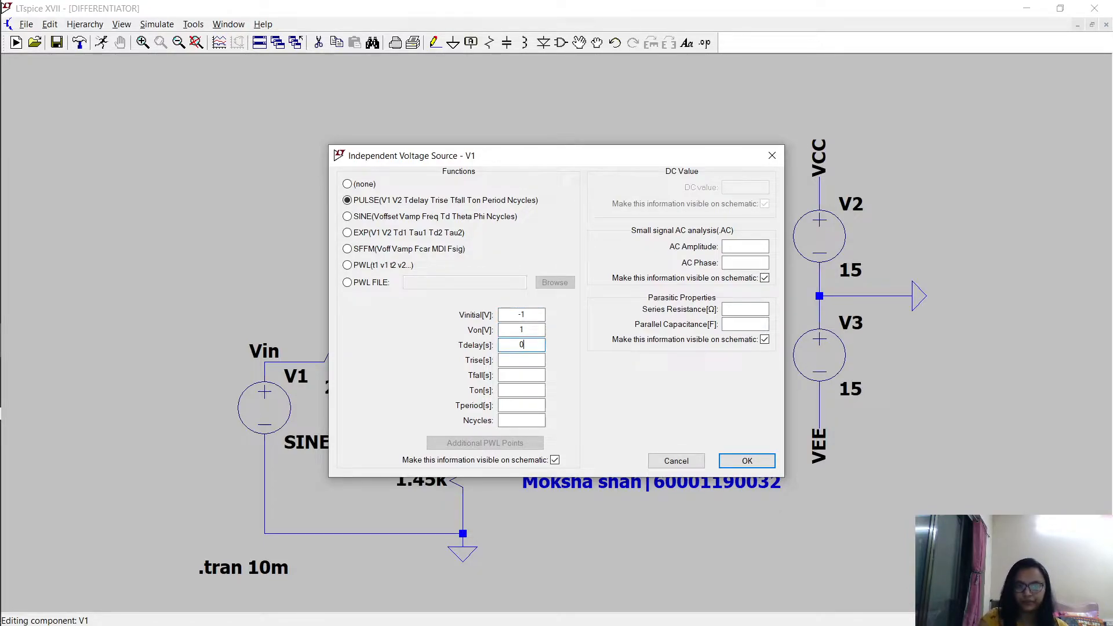
{"action": "left_click", "coordinate": [541, 359]}
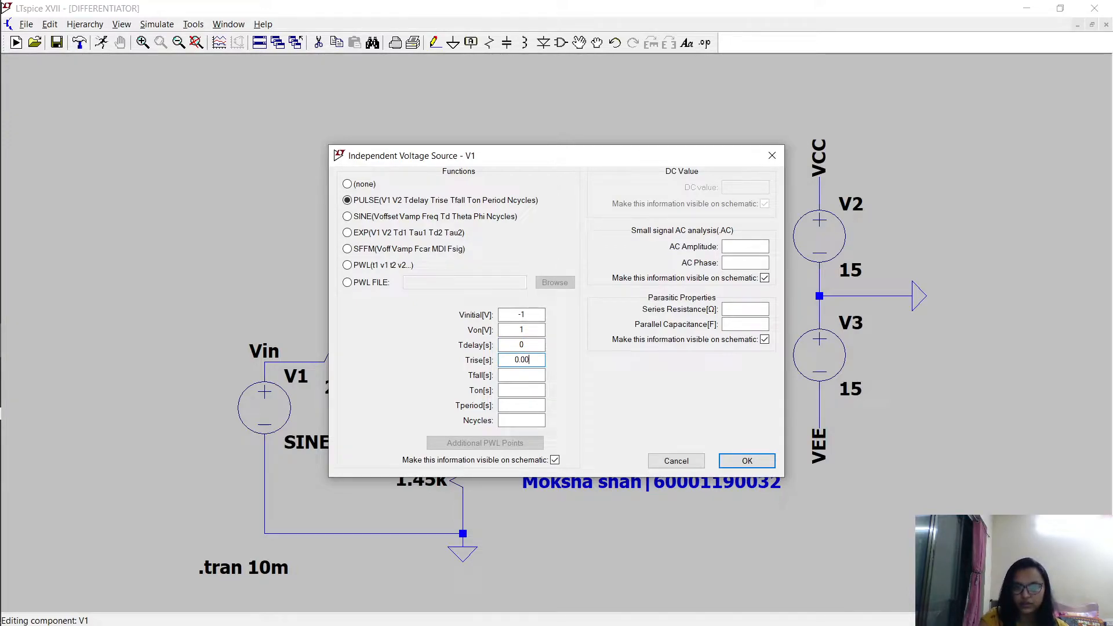
{"action": "left_click", "coordinate": [542, 375]}
{"action": "type", "text": "0.5m"}
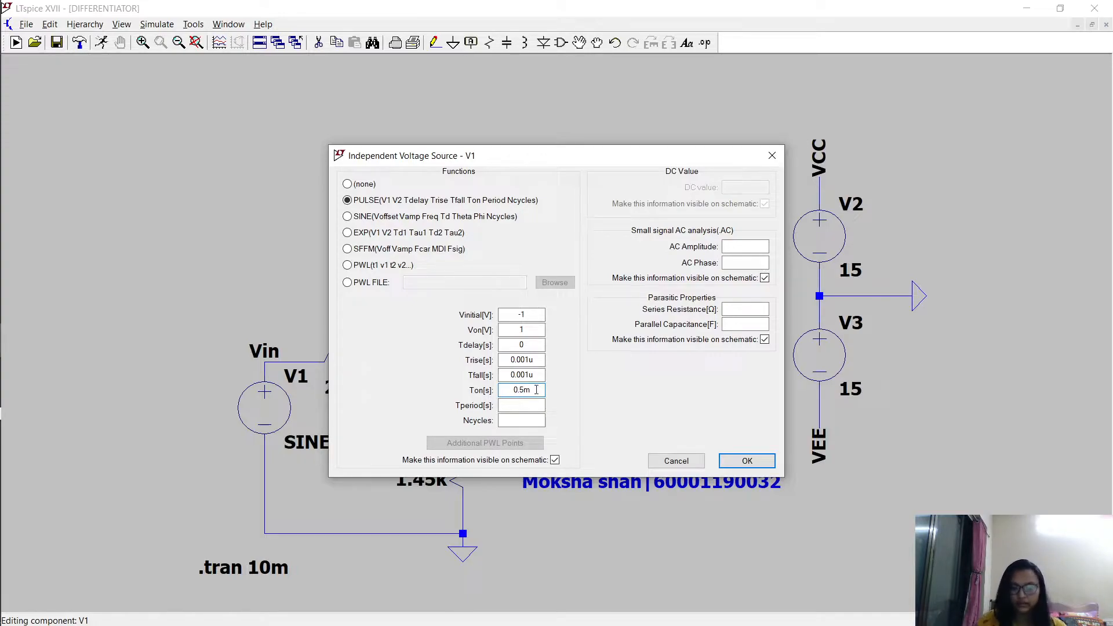
{"action": "left_click", "coordinate": [536, 390]}
{"action": "type", "text": "0.5m"}
{"action": "left_click", "coordinate": [525, 405]}
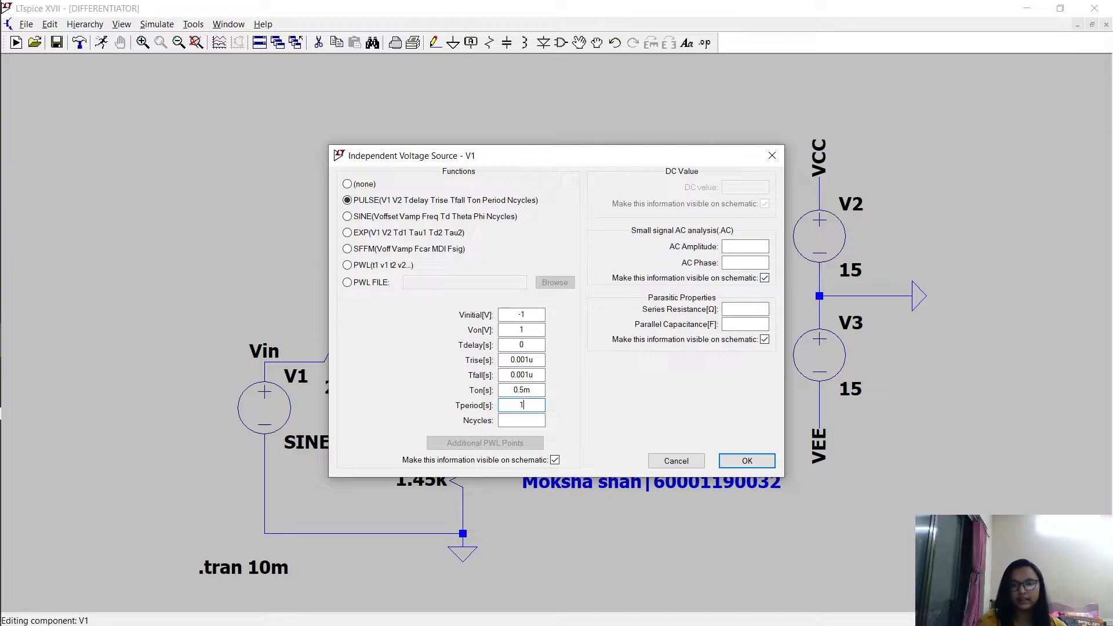
{"action": "type", "text": "1m"}
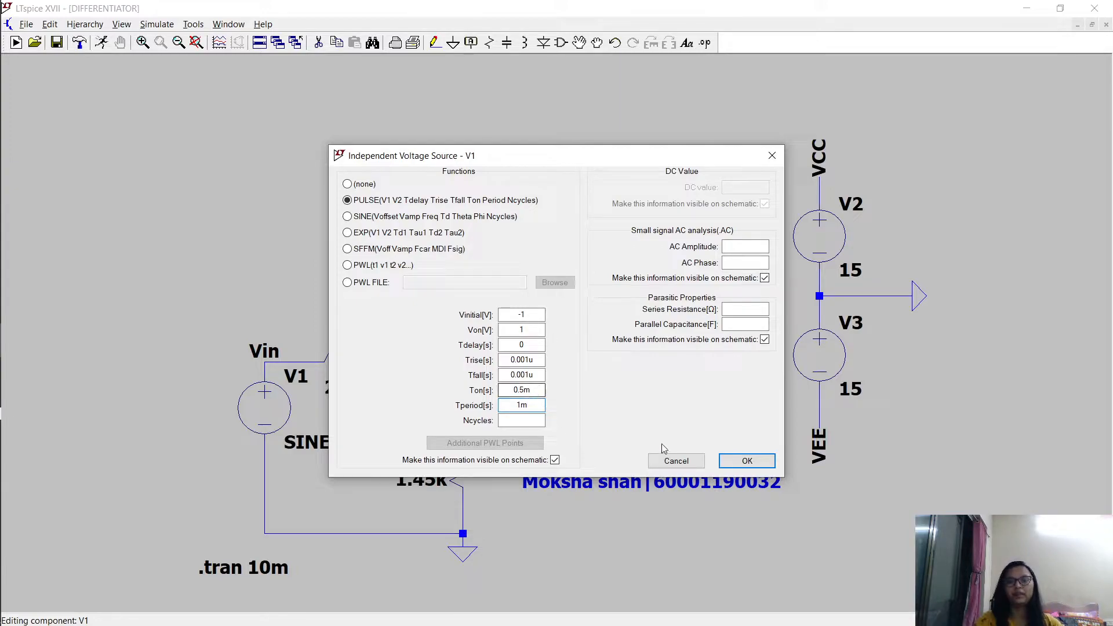
{"action": "left_click", "coordinate": [739, 462]}
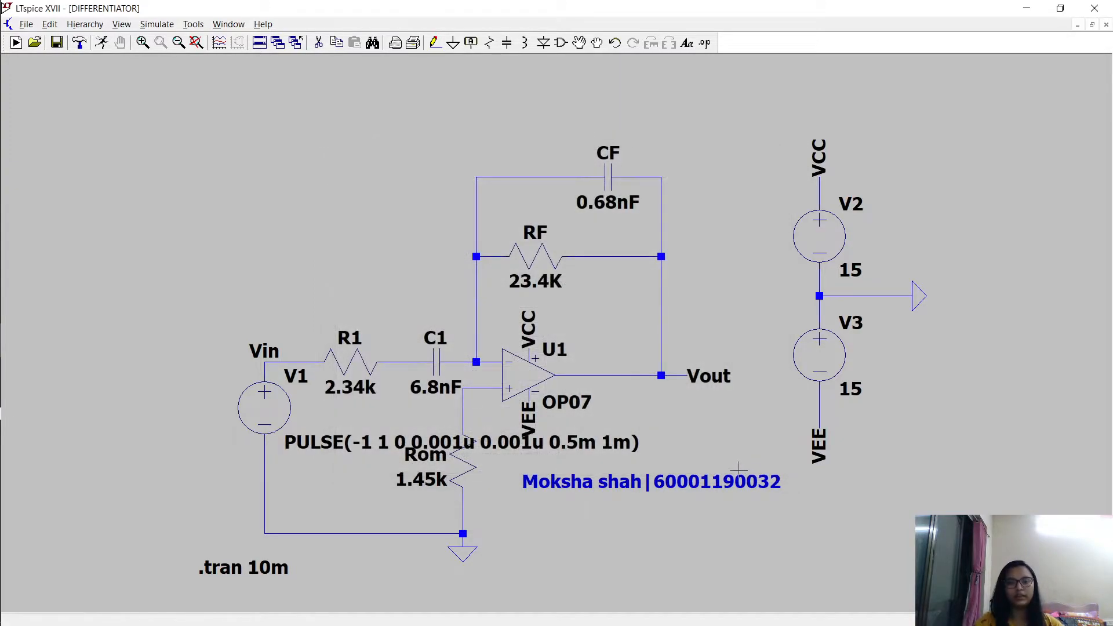
Move V1's PULSE value text below the source, clear of the Rom resistor's name and value
{"action": "left_click", "coordinate": [580, 45]}
{"action": "left_click_drag", "start_coordinate": [323, 413], "coordinate": [356, 457]}
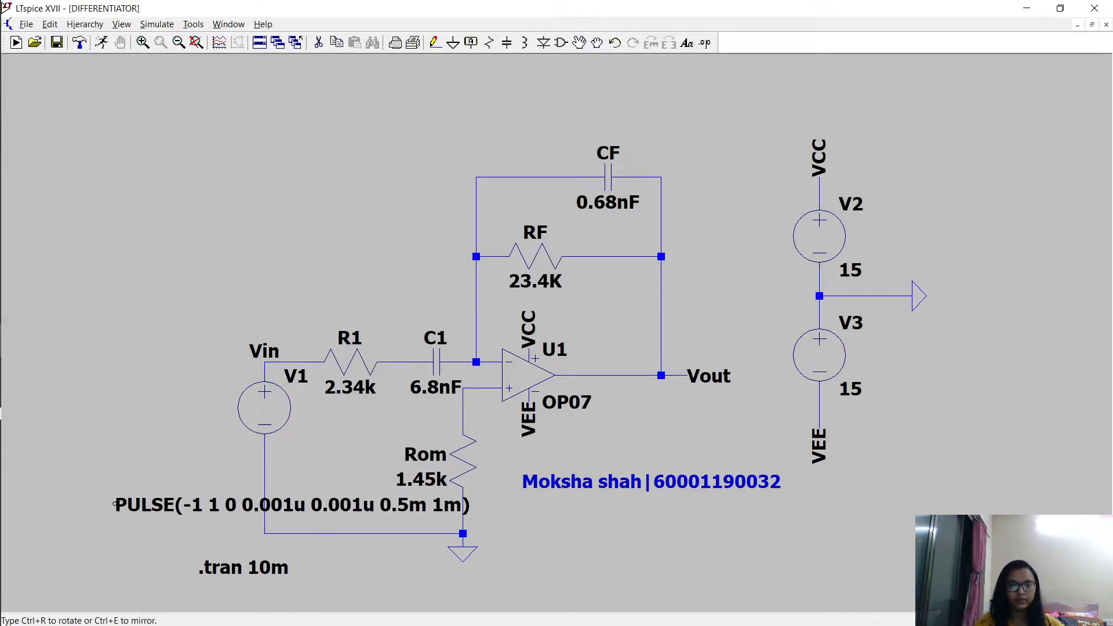
{"action": "left_click", "coordinate": [115, 504]}
Run the transient simulation with the square wave input and plot the Vin and Vout waveforms
{"action": "left_click", "coordinate": [101, 42]}
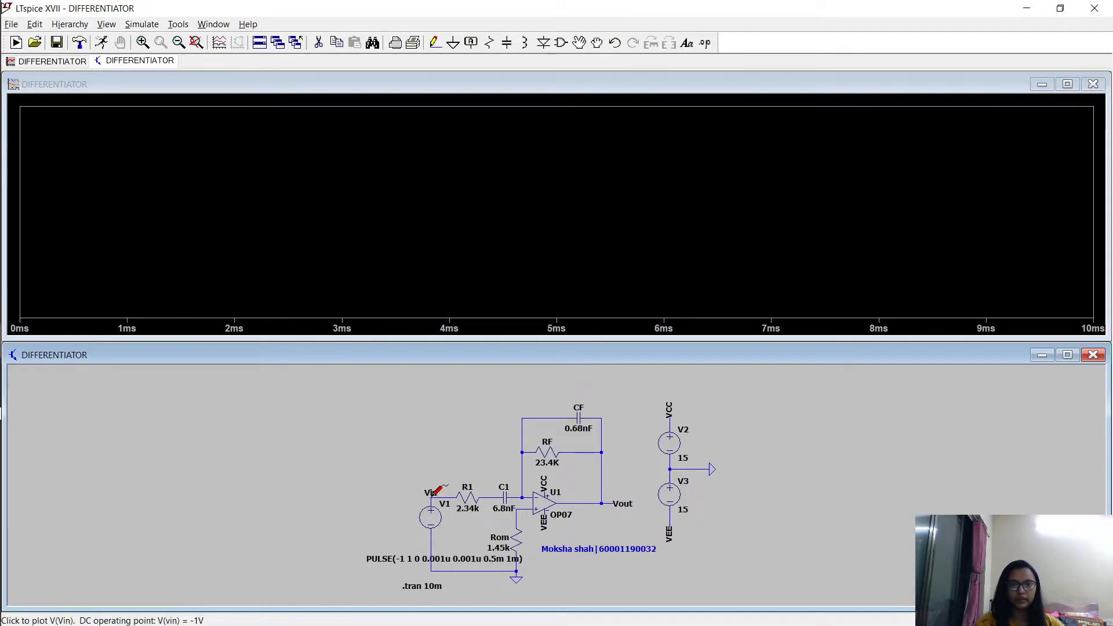
{"action": "left_click", "coordinate": [435, 491]}
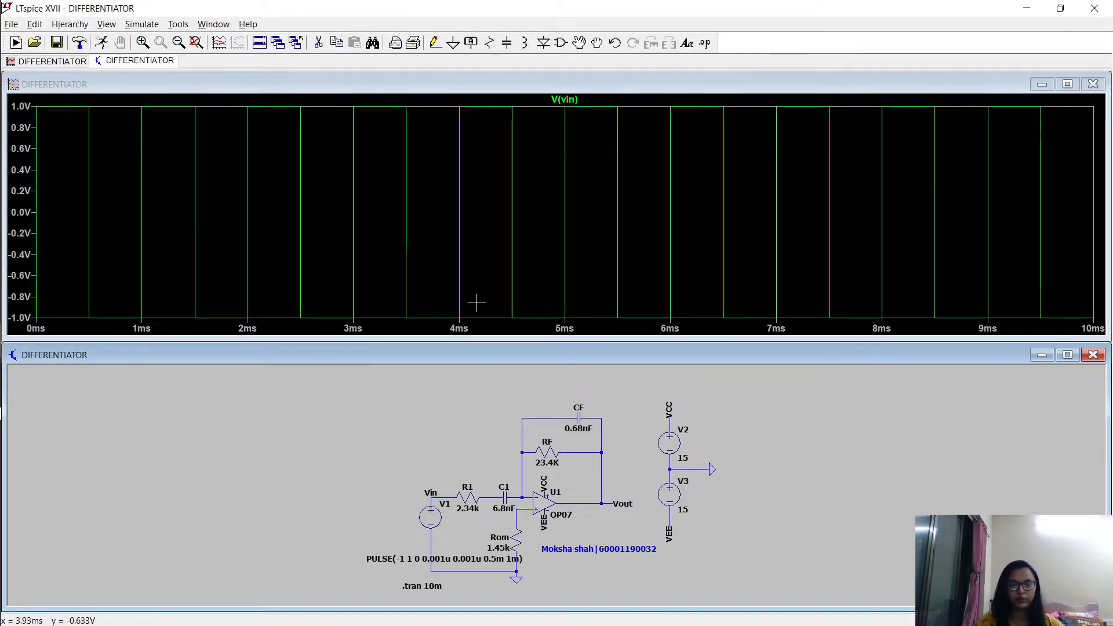
{"action": "left_click", "coordinate": [610, 501]}
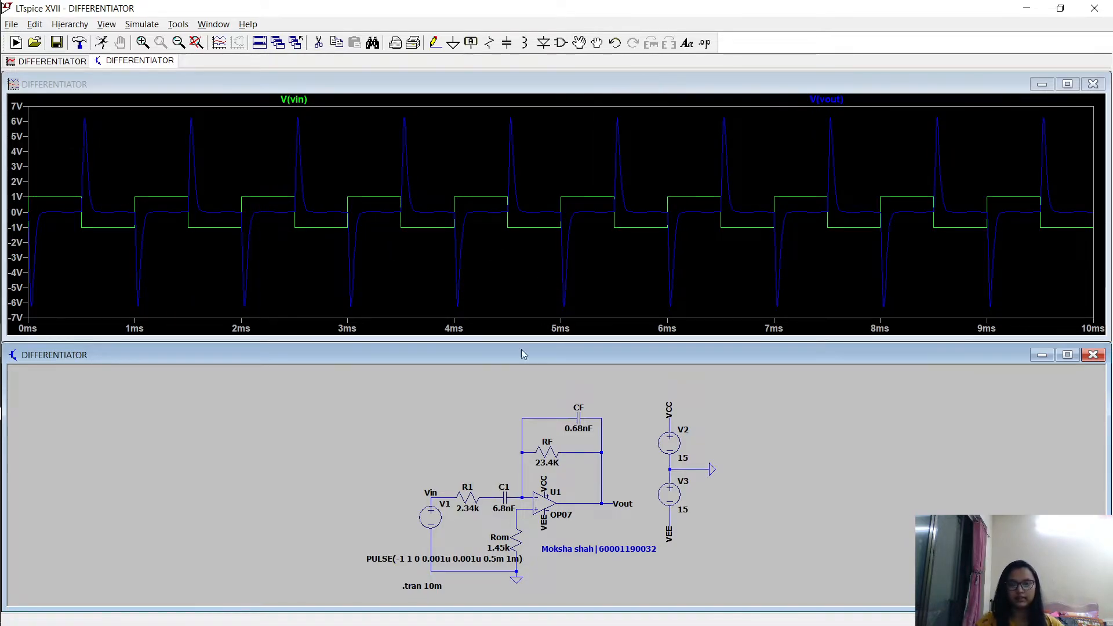
Close the square wave plot, maximize the schematic, and set V1's pulse to Trise 1m, Tfall 1m, Ton 0 and Tperiod 2m
{"action": "left_click", "coordinate": [1093, 84]}
{"action": "left_click", "coordinate": [1068, 339]}
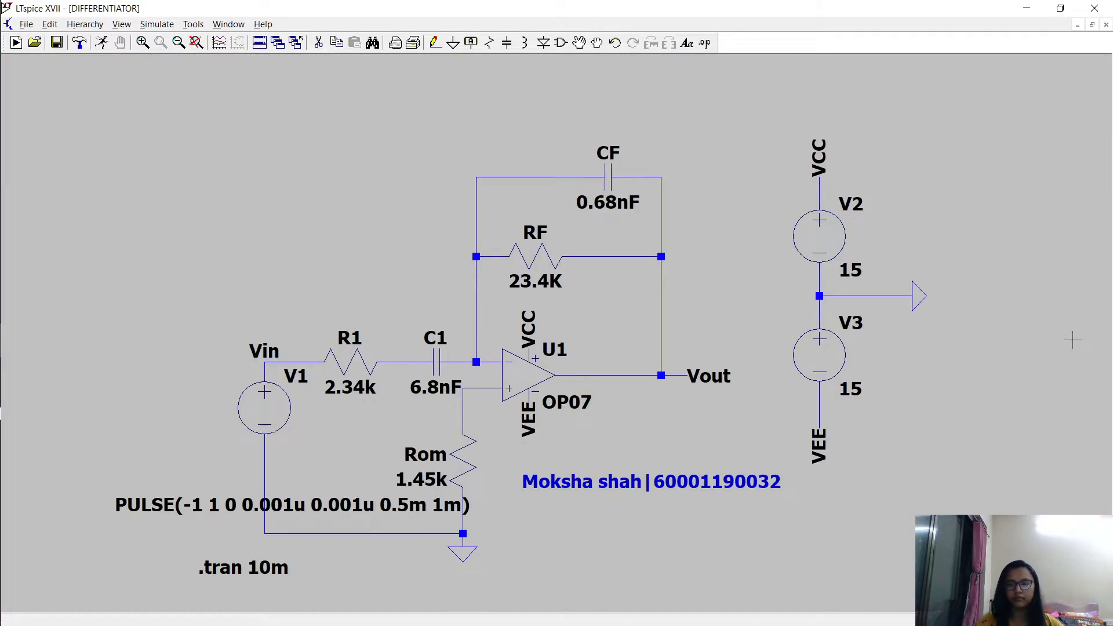
{"action": "right_click", "coordinate": [280, 393]}
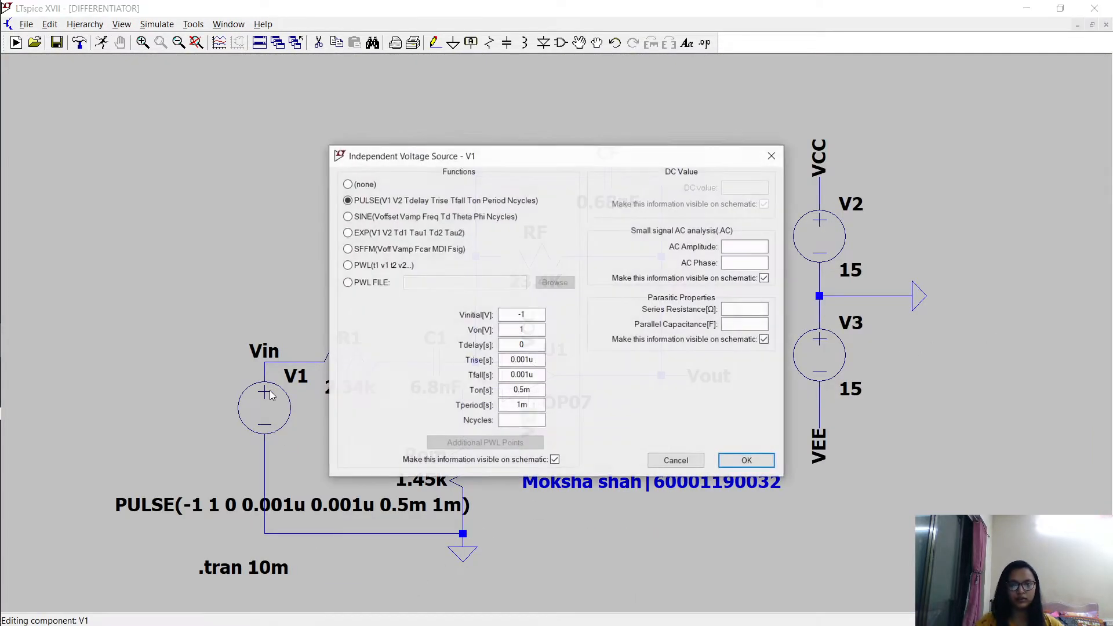
{"action": "left_click", "coordinate": [541, 360]}
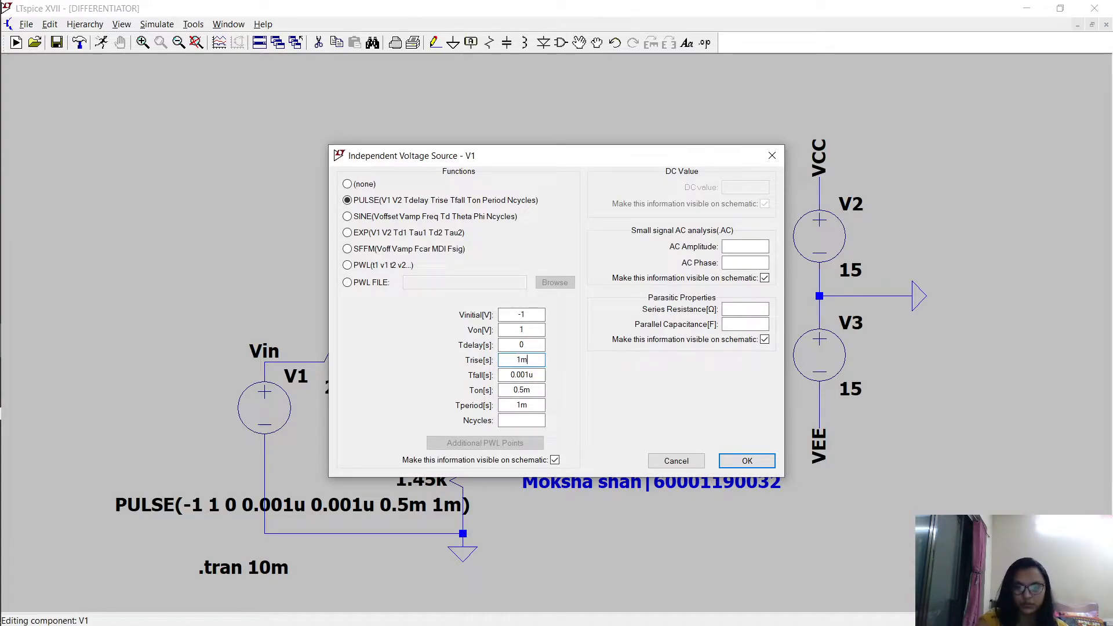
{"action": "left_click", "coordinate": [543, 375]}
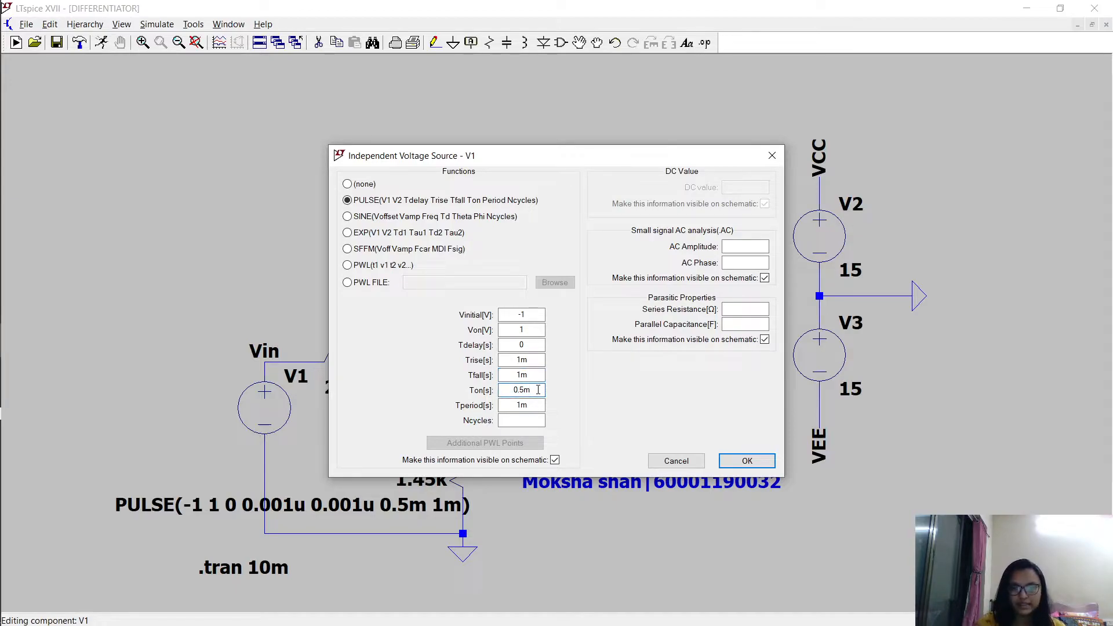
{"action": "left_click", "coordinate": [519, 404]}
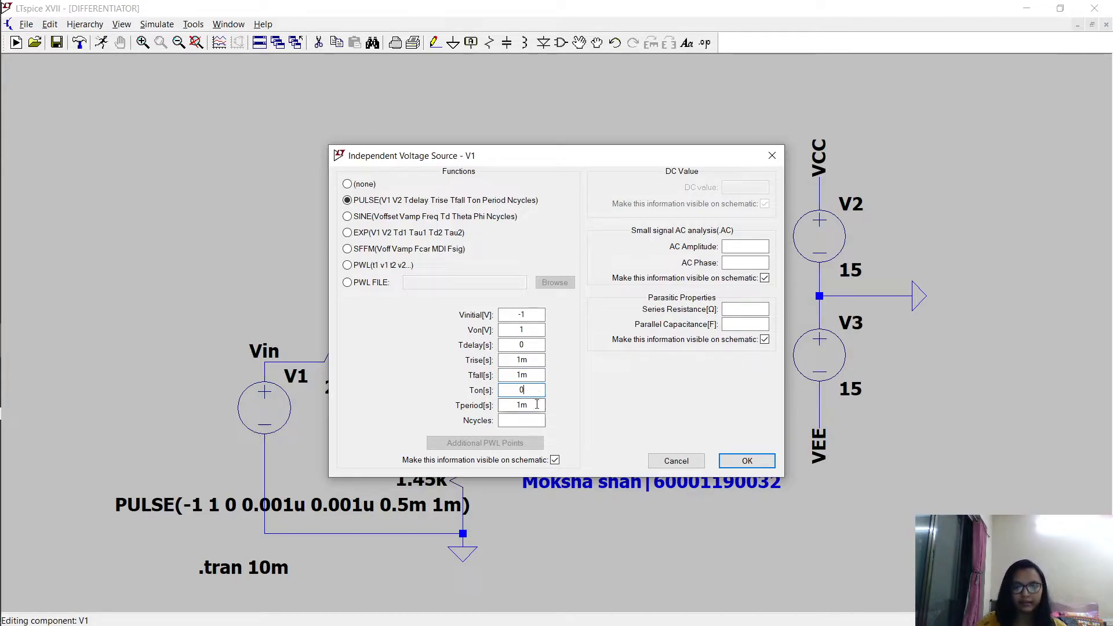
{"action": "key", "text": "Right"}
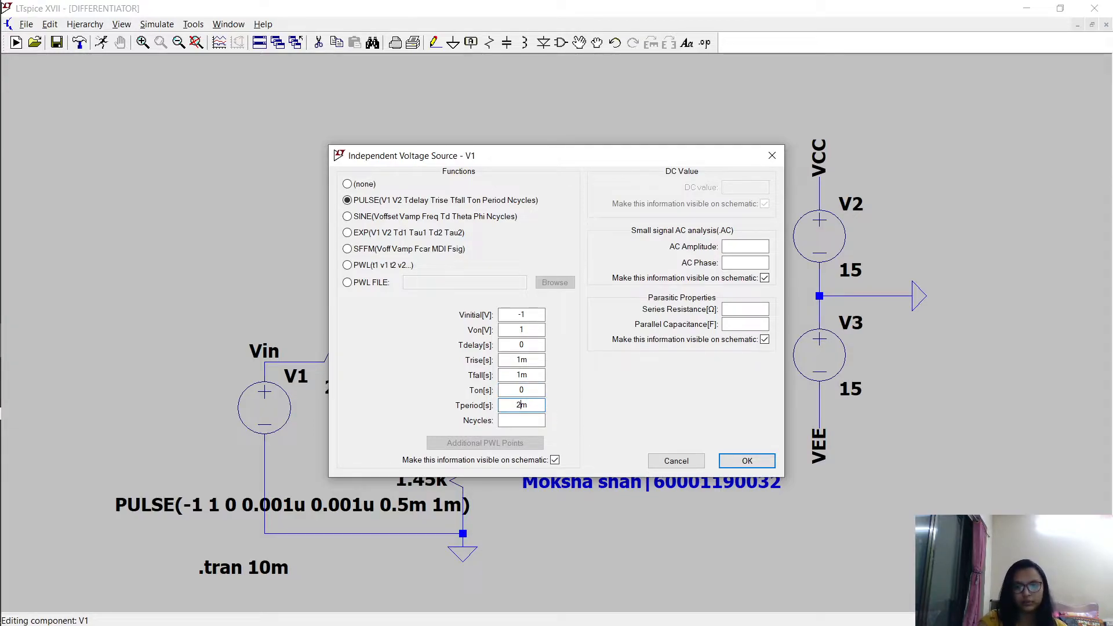
{"action": "key", "text": "Return"}
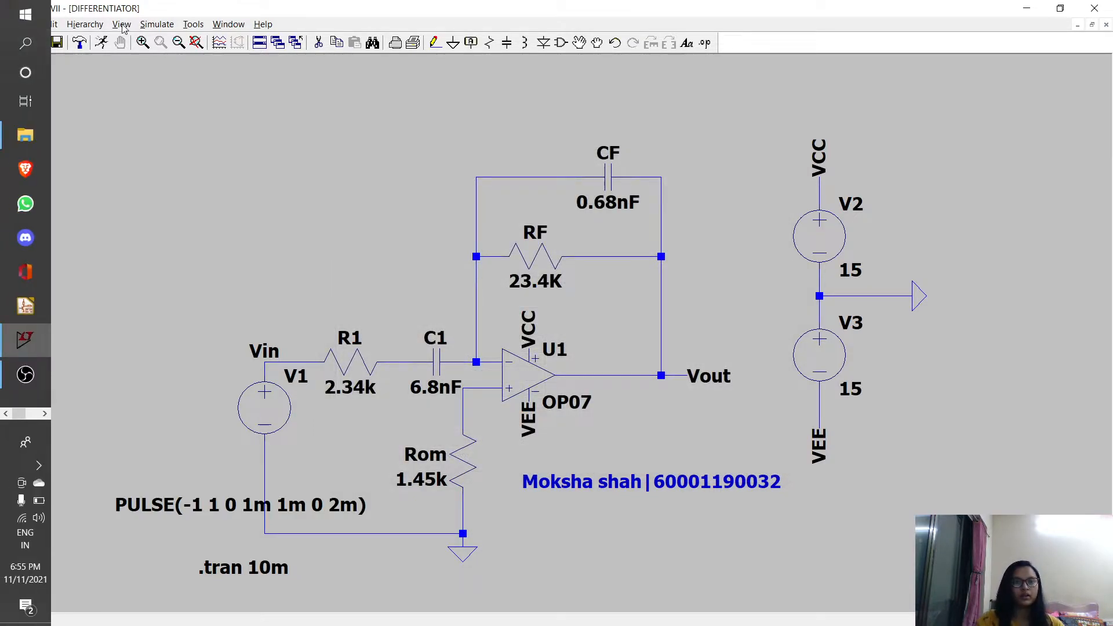
Run the simulation with the triangular input and plot the Vin and Vout waveforms
{"action": "left_click", "coordinate": [102, 43]}
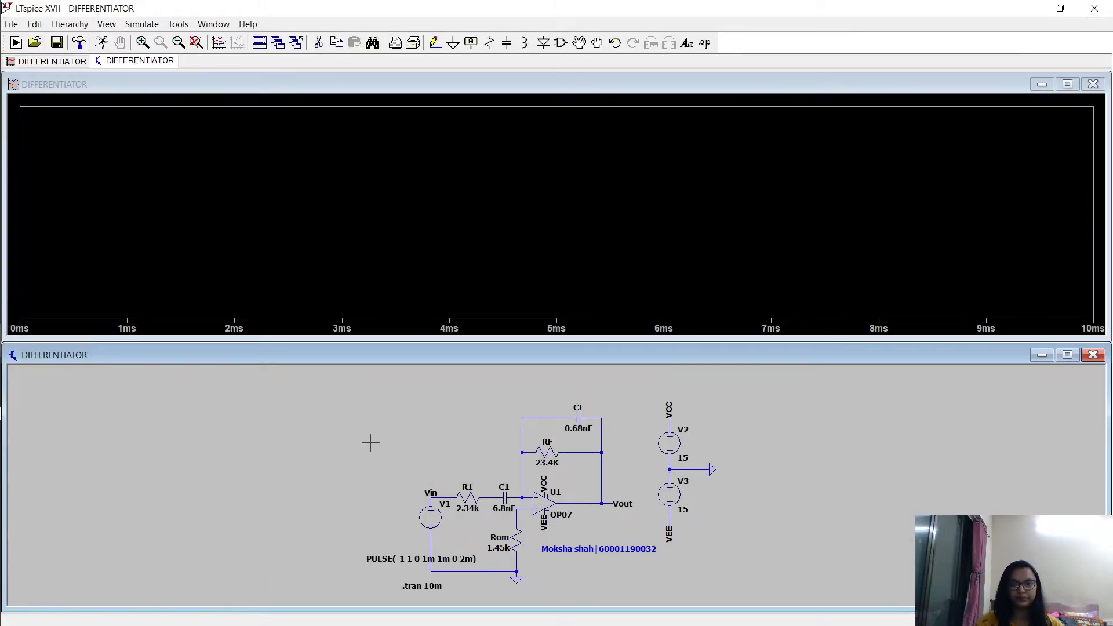
{"action": "left_click", "coordinate": [434, 497]}
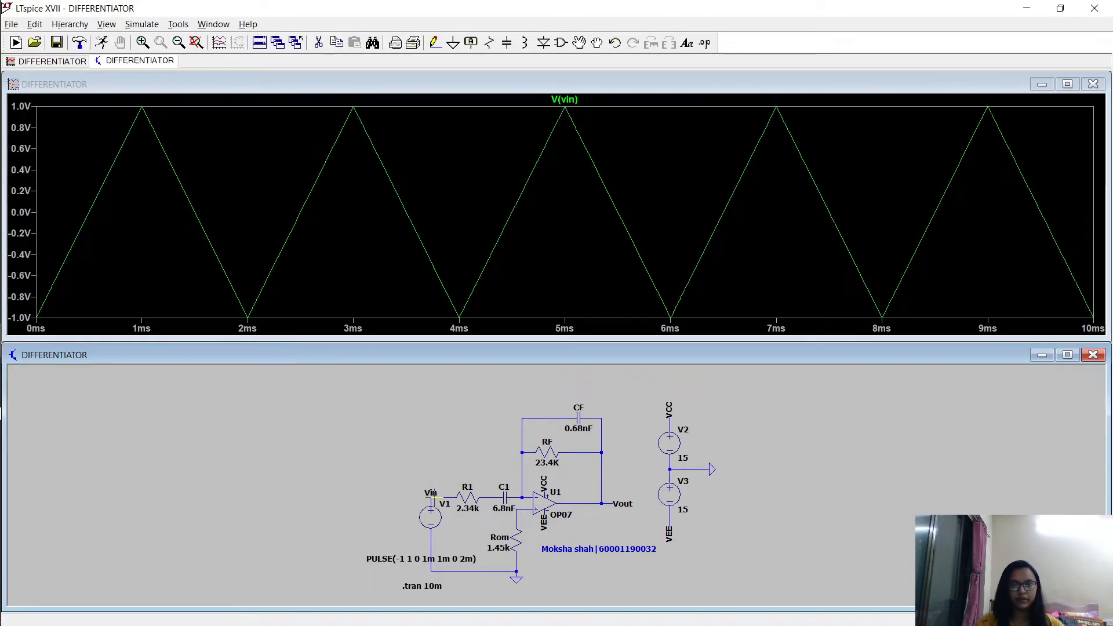
{"action": "left_click", "coordinate": [610, 504]}
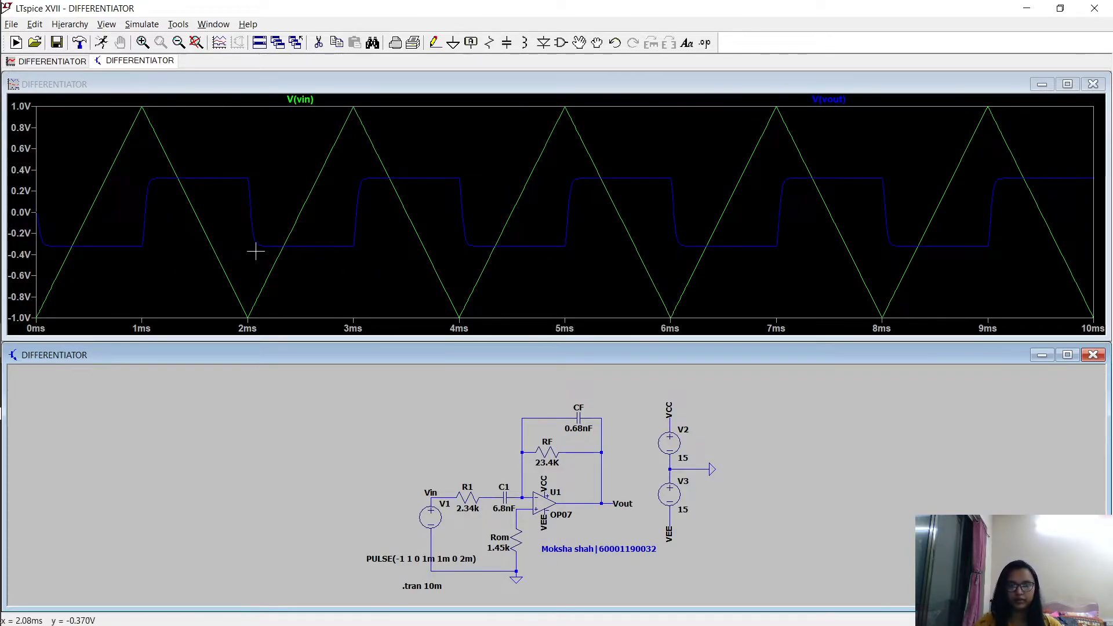
Close the triangular wave plot, maximize the schematic, and set V1 to no function with an AC amplitude of 1
{"action": "left_click", "coordinate": [1093, 84]}
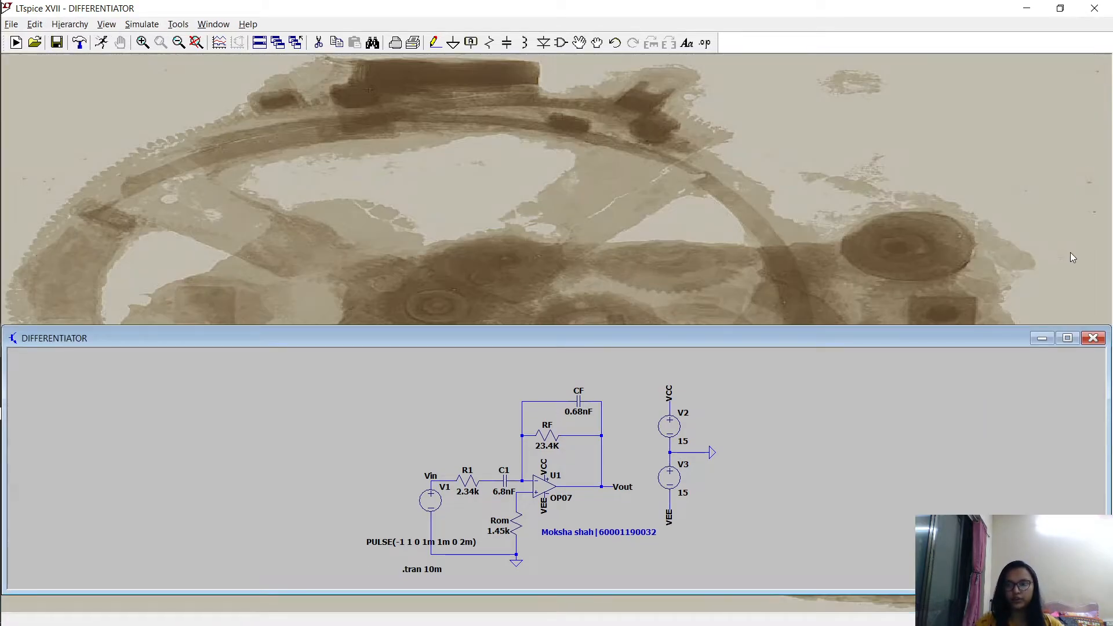
{"action": "left_click", "coordinate": [1068, 339]}
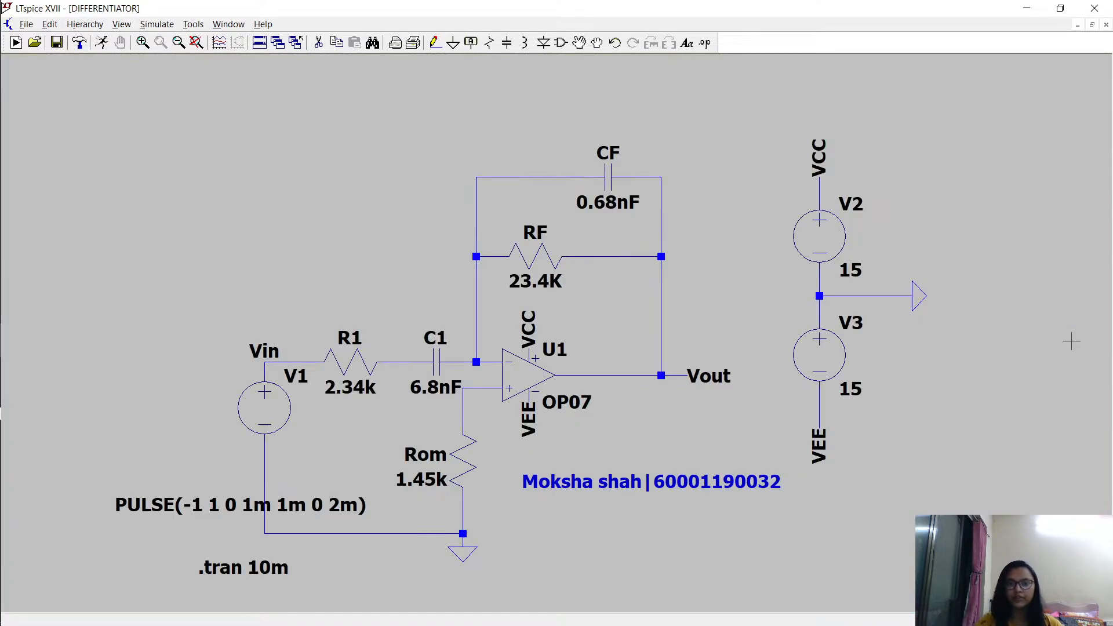
{"action": "right_click", "coordinate": [271, 410]}
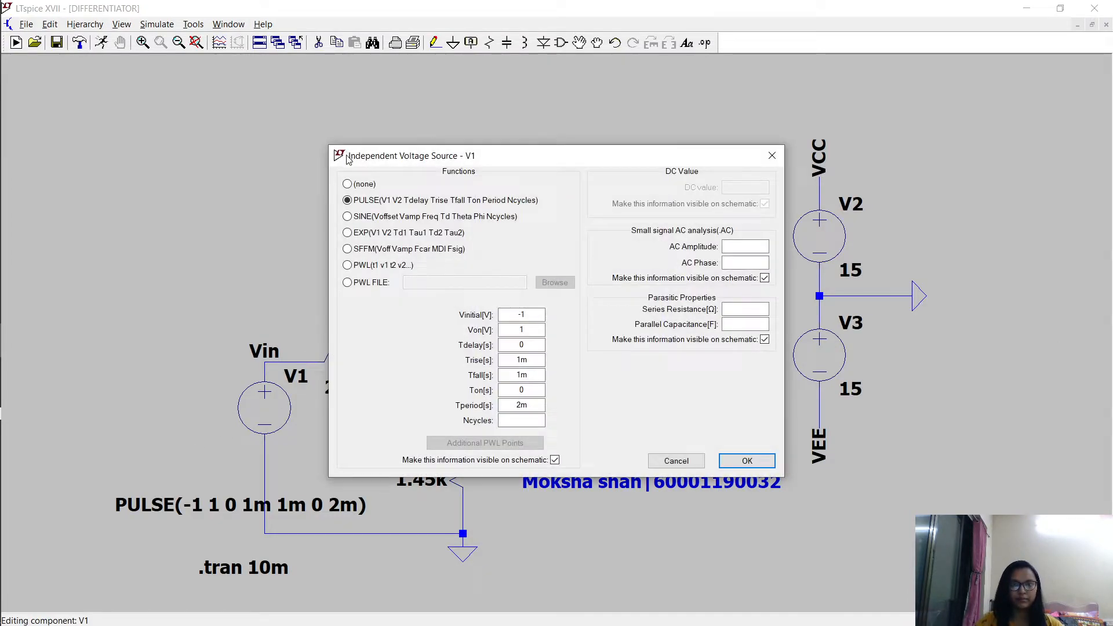
{"action": "left_click", "coordinate": [347, 185]}
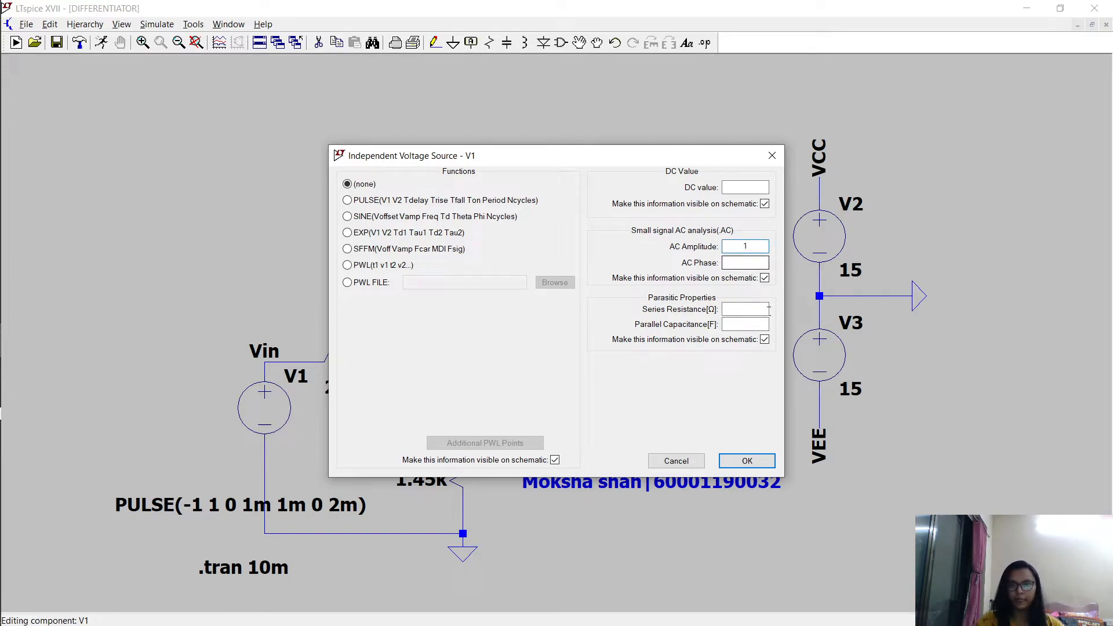
{"action": "left_click", "coordinate": [747, 461]}
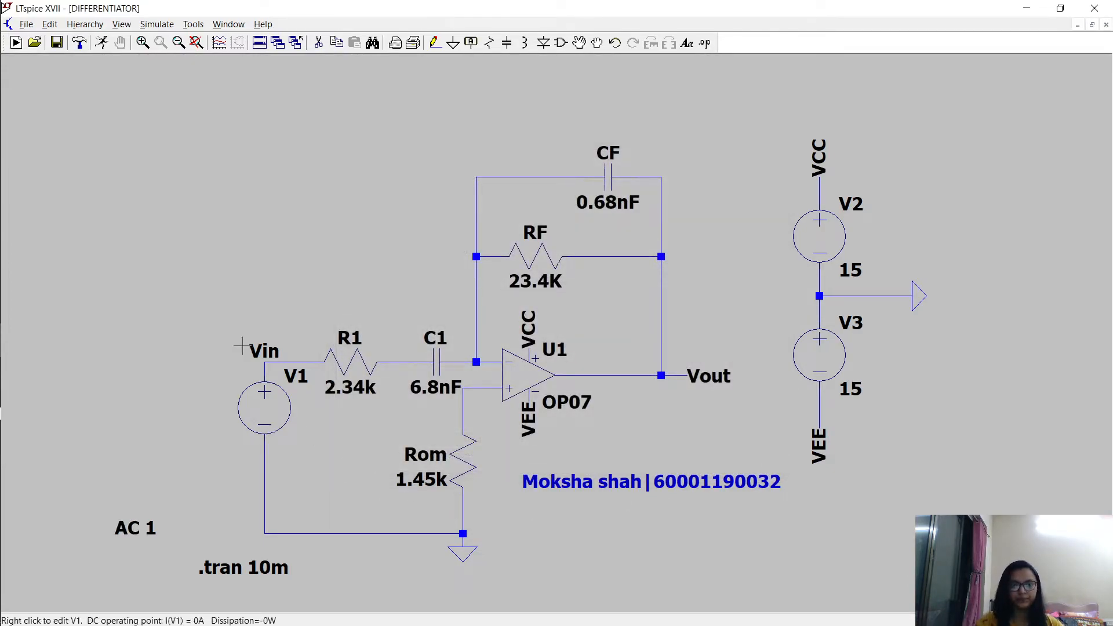
Replace the .tran 10m directive with a decade AC analysis using 0.005 points per decade from 1 to 100k, placed above the AC 1 label
{"action": "left_click", "coordinate": [319, 43]}
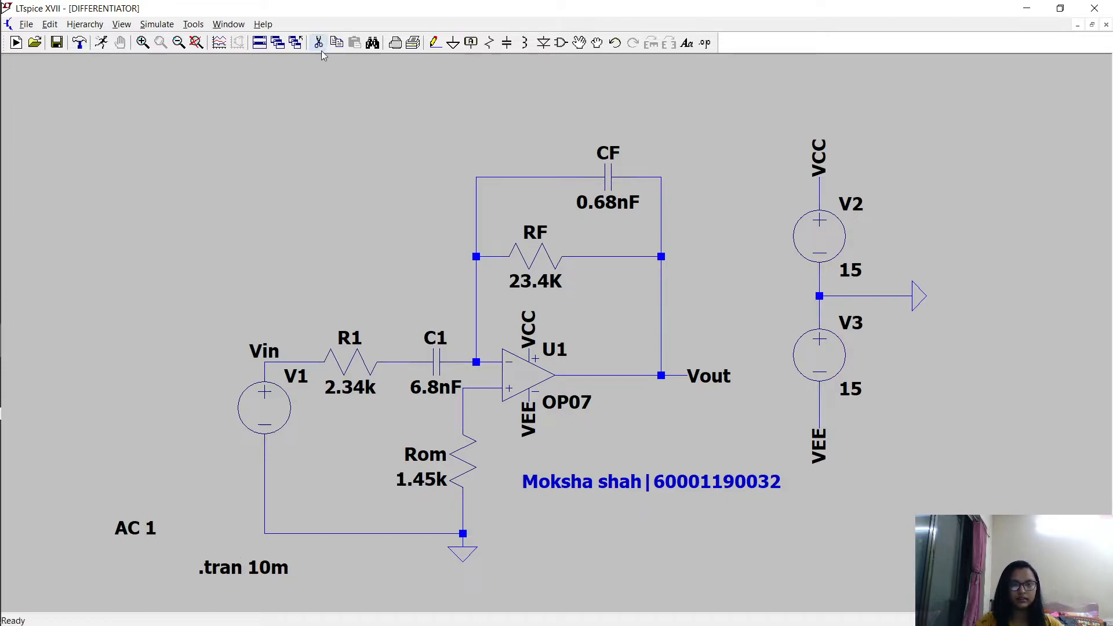
{"action": "left_click", "coordinate": [239, 568]}
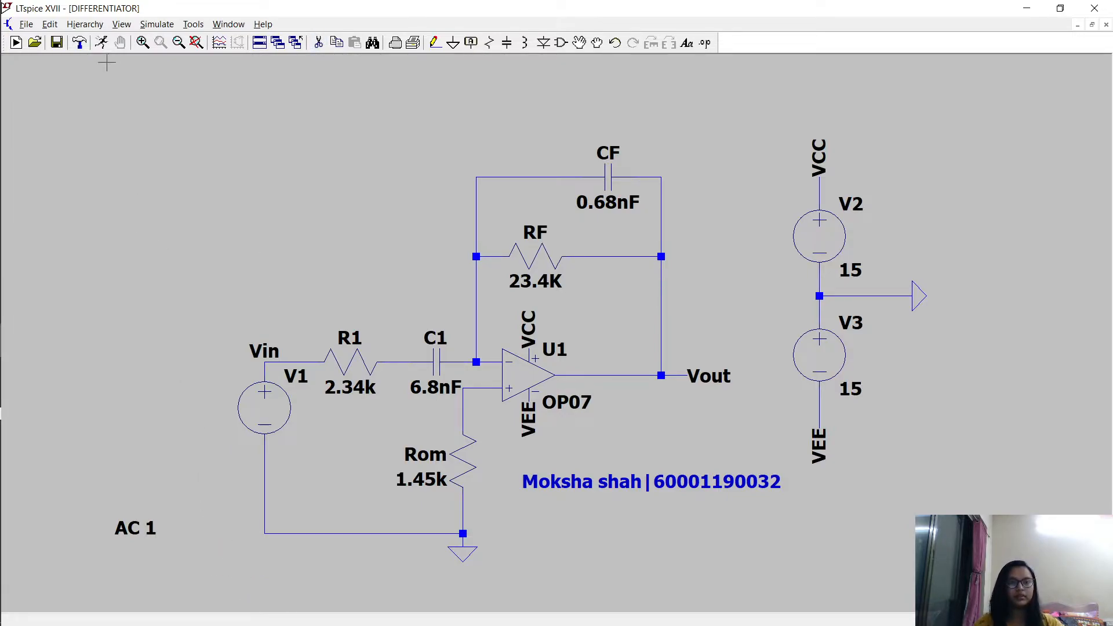
{"action": "left_click", "coordinate": [154, 24]}
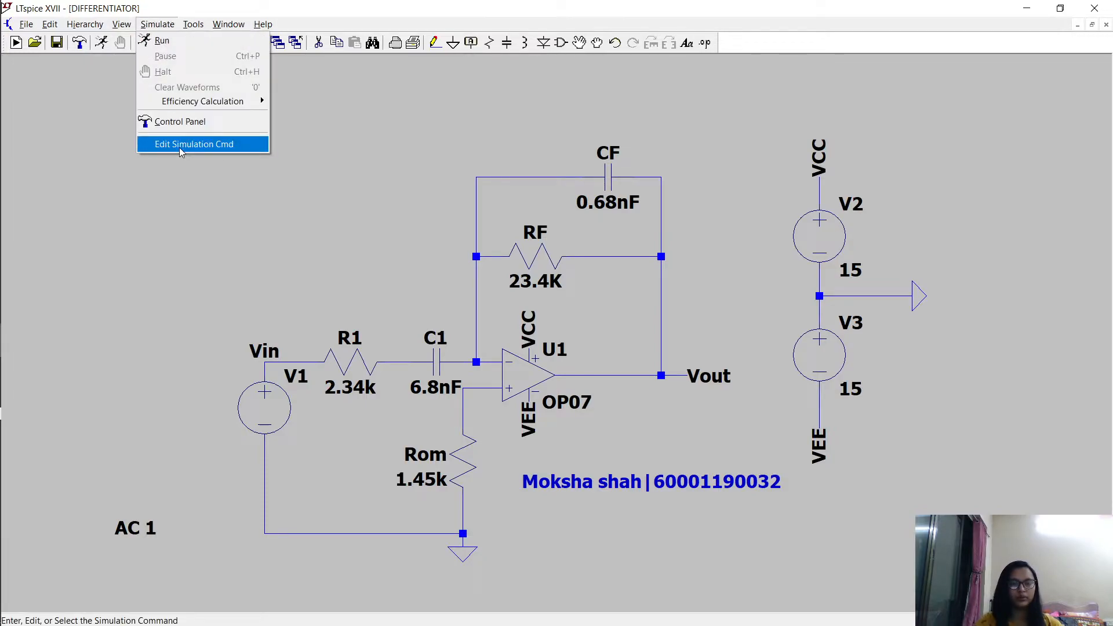
{"action": "left_click", "coordinate": [179, 147]}
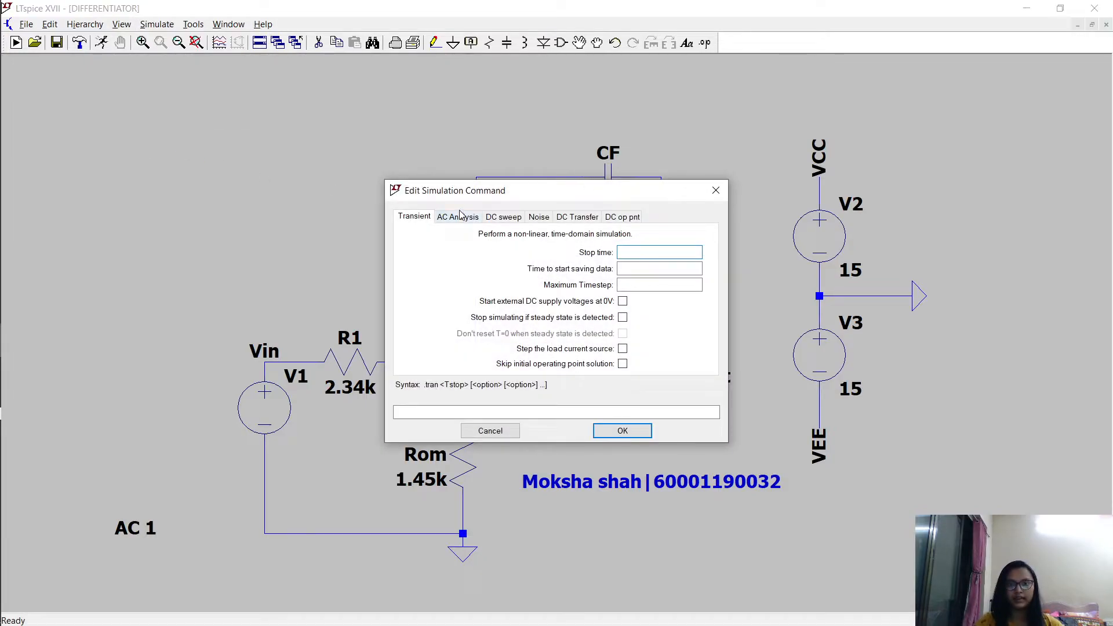
{"action": "left_click", "coordinate": [461, 216]}
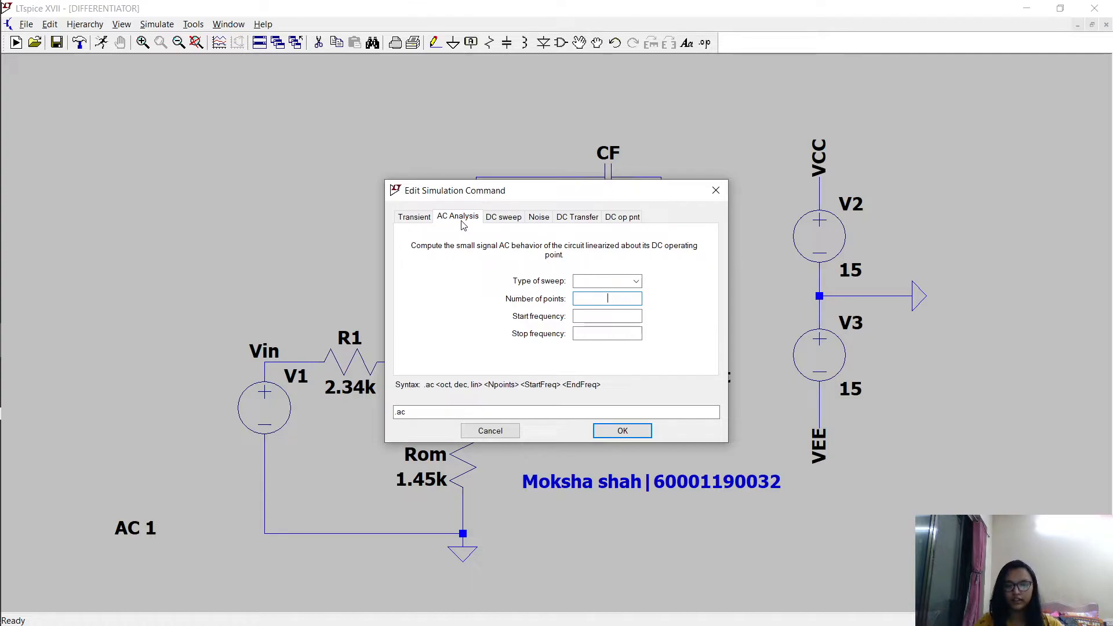
{"action": "left_click", "coordinate": [609, 281]}
{"action": "left_click", "coordinate": [613, 305]}
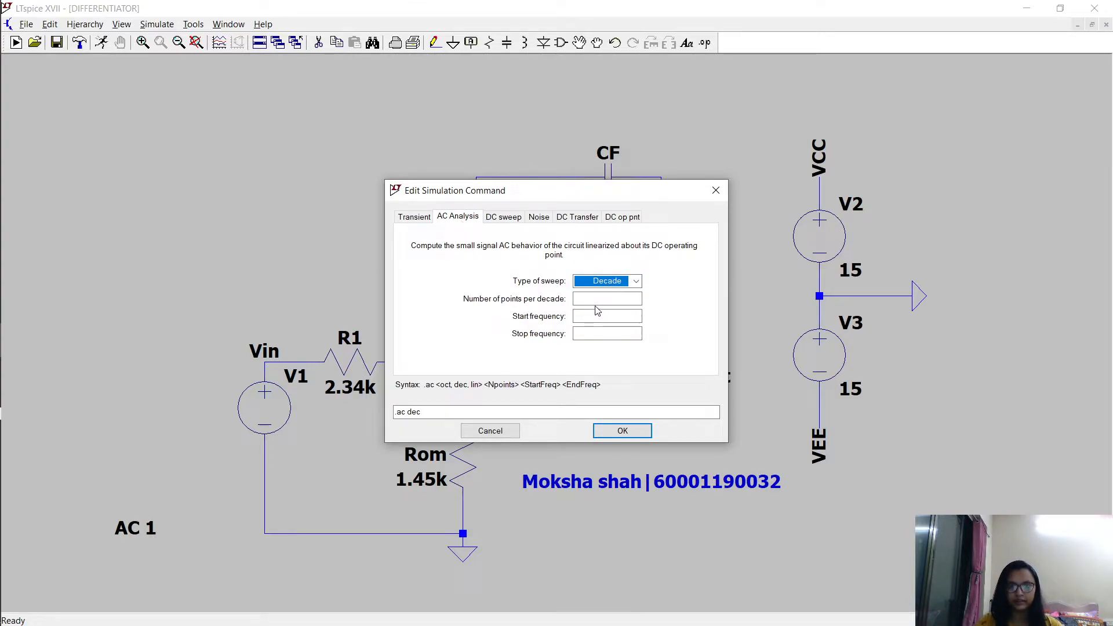
{"action": "left_click", "coordinate": [601, 300]}
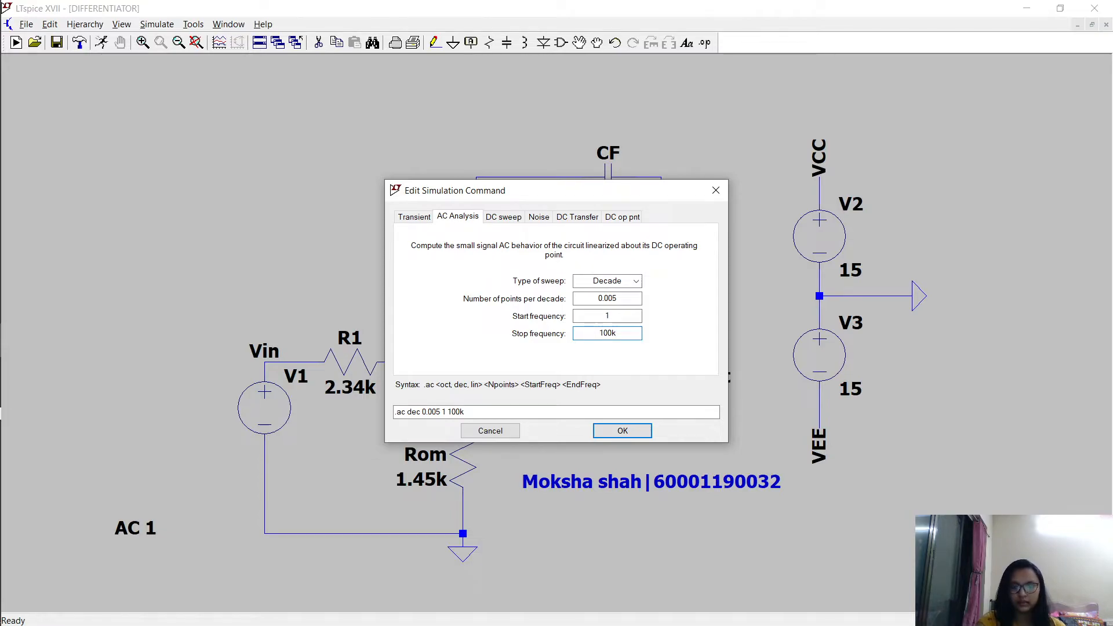
{"action": "key", "text": "Return"}
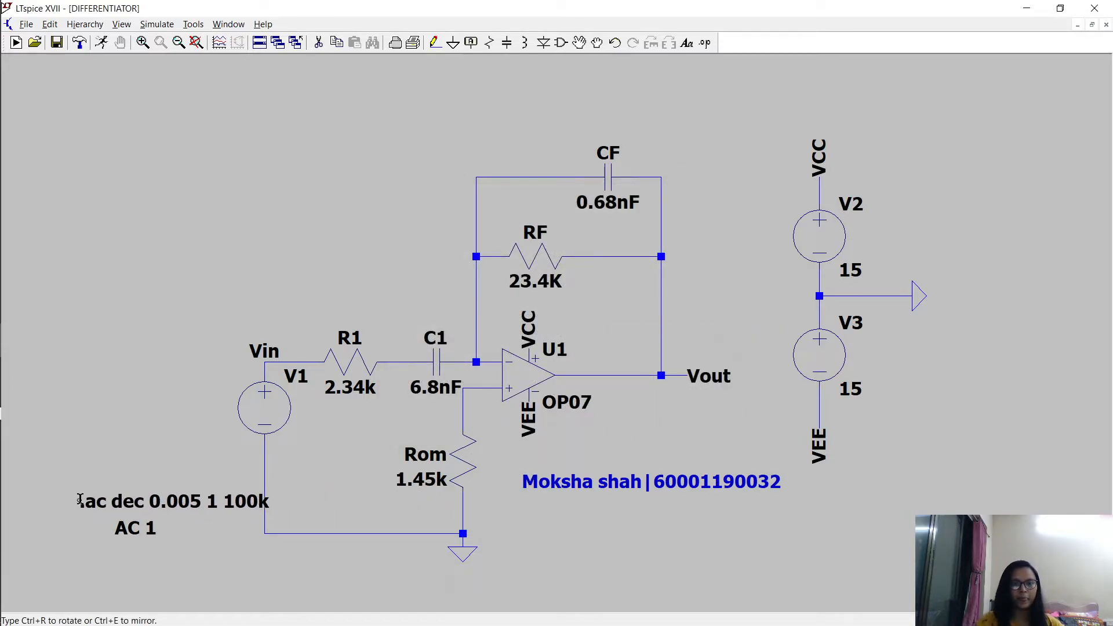
{"action": "left_click", "coordinate": [88, 487]}
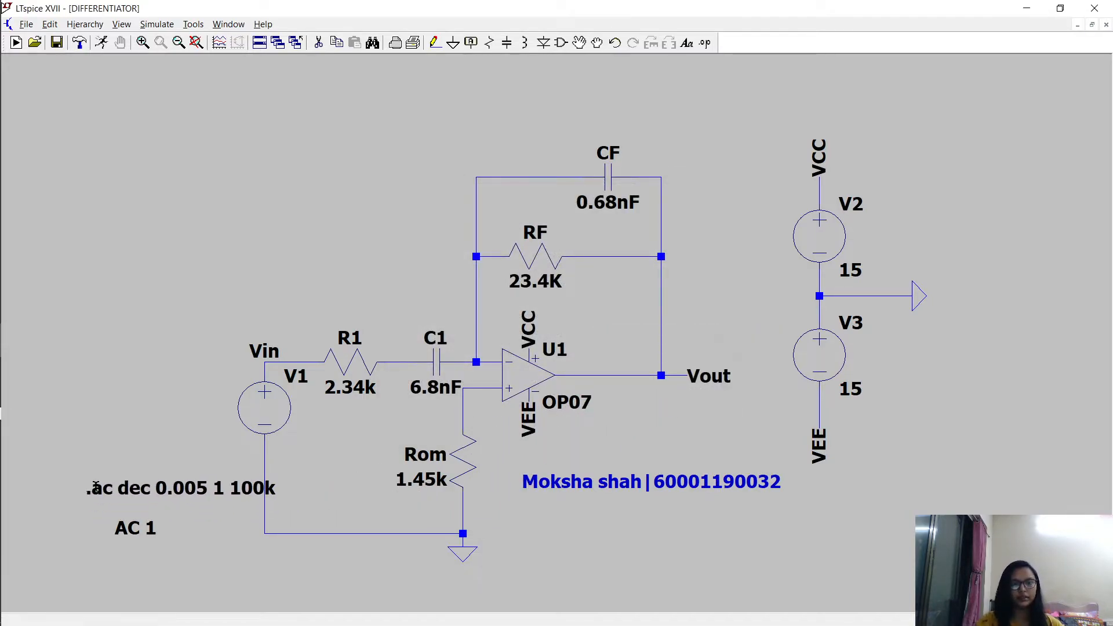
Run the AC analysis, plot Vout, and hide the phase curve so only the magnitude response is plotted
{"action": "left_click", "coordinate": [102, 43]}
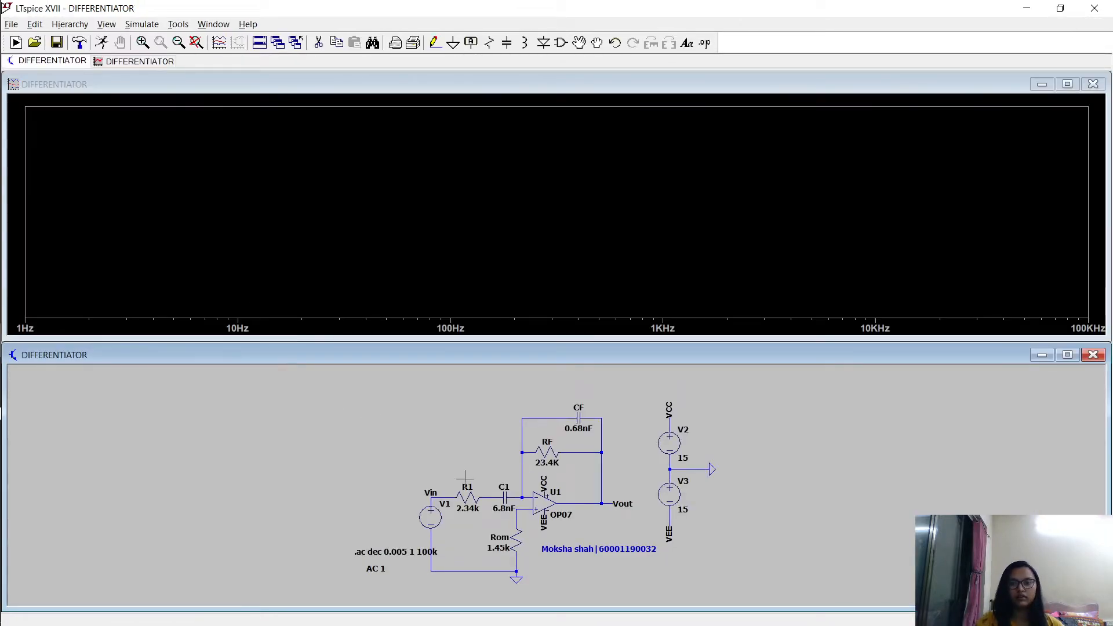
{"action": "left_click", "coordinate": [614, 495]}
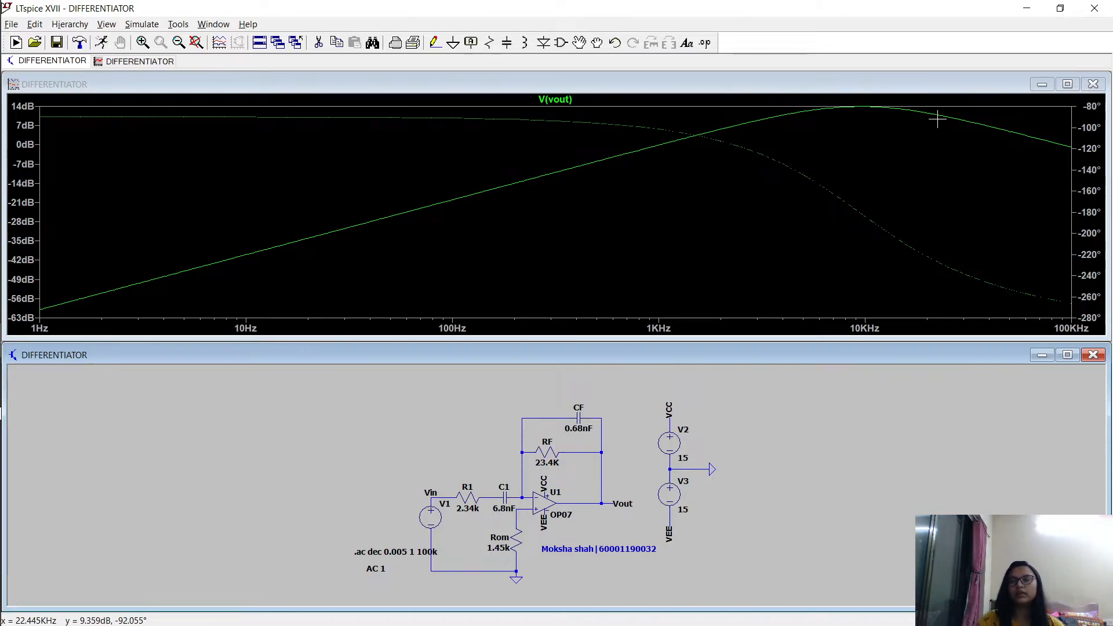
{"action": "right_click", "coordinate": [1077, 212]}
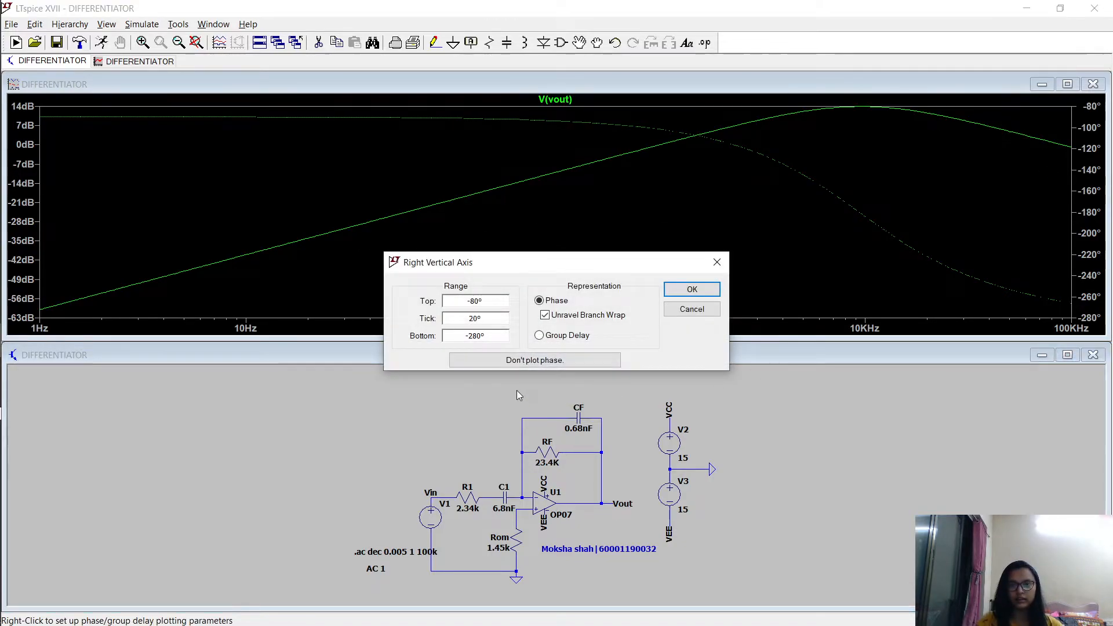
{"action": "left_click", "coordinate": [525, 360]}
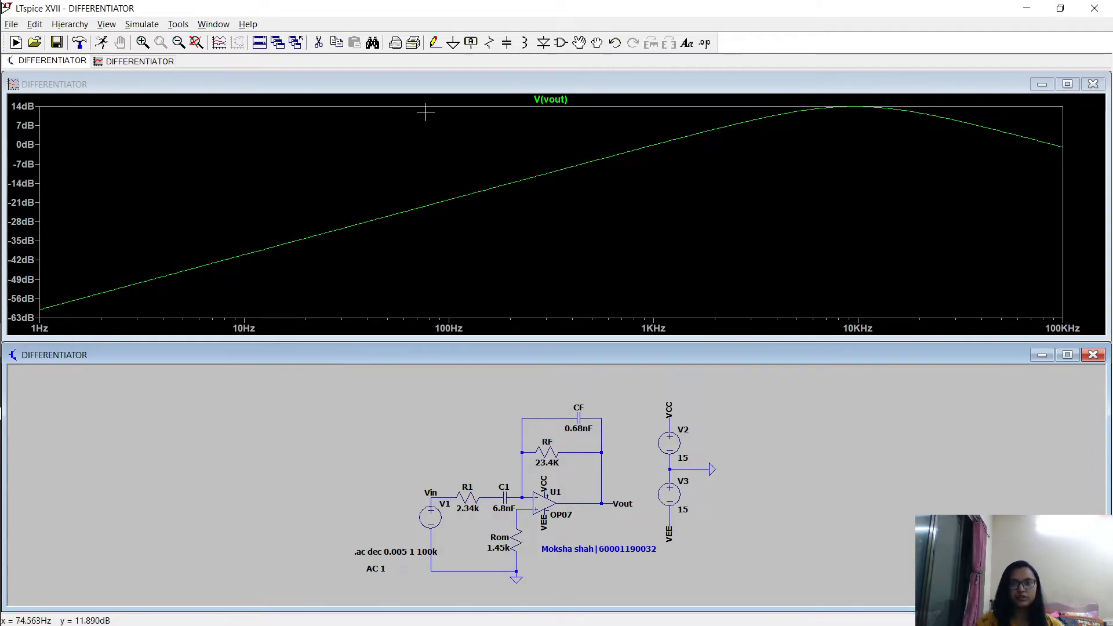
Measure the Vout magnitude with cursors placed at 1 kHz and 10 kHz, and close the cursor readout
{"action": "left_click", "coordinate": [555, 102]}
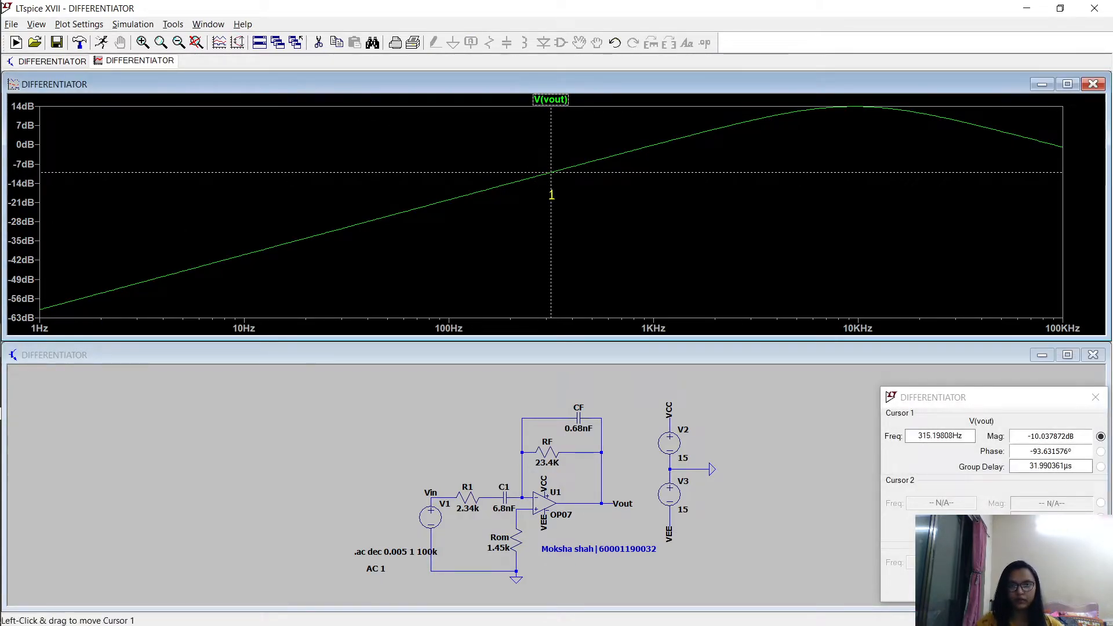
{"action": "left_click_drag", "start_coordinate": [551, 198], "coordinate": [655, 204]}
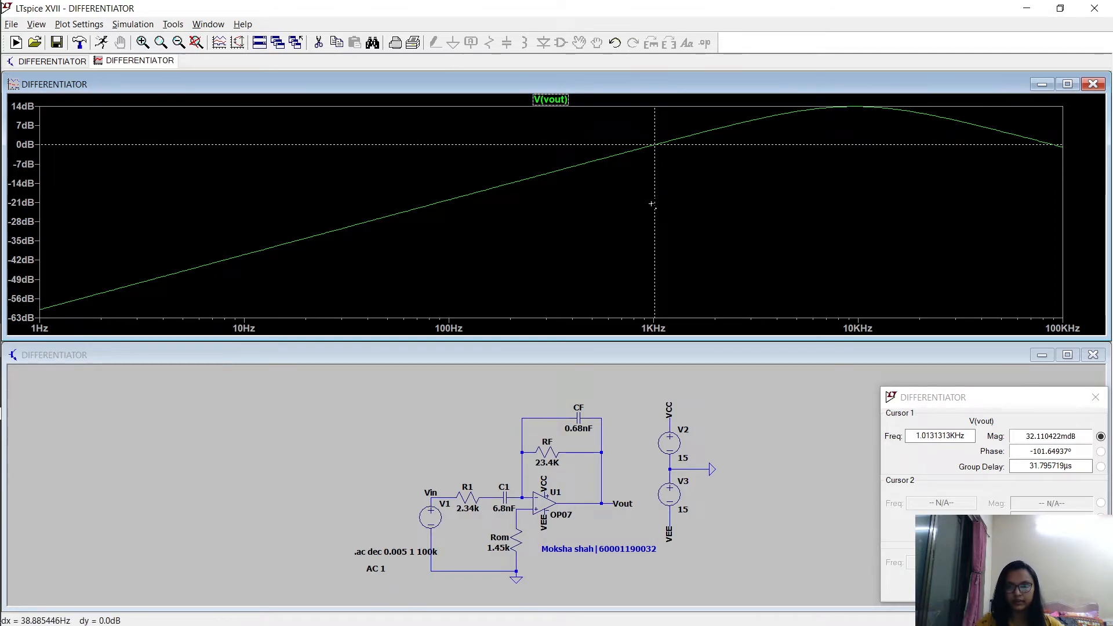
{"action": "left_click_drag", "start_coordinate": [656, 201], "coordinate": [654, 198]}
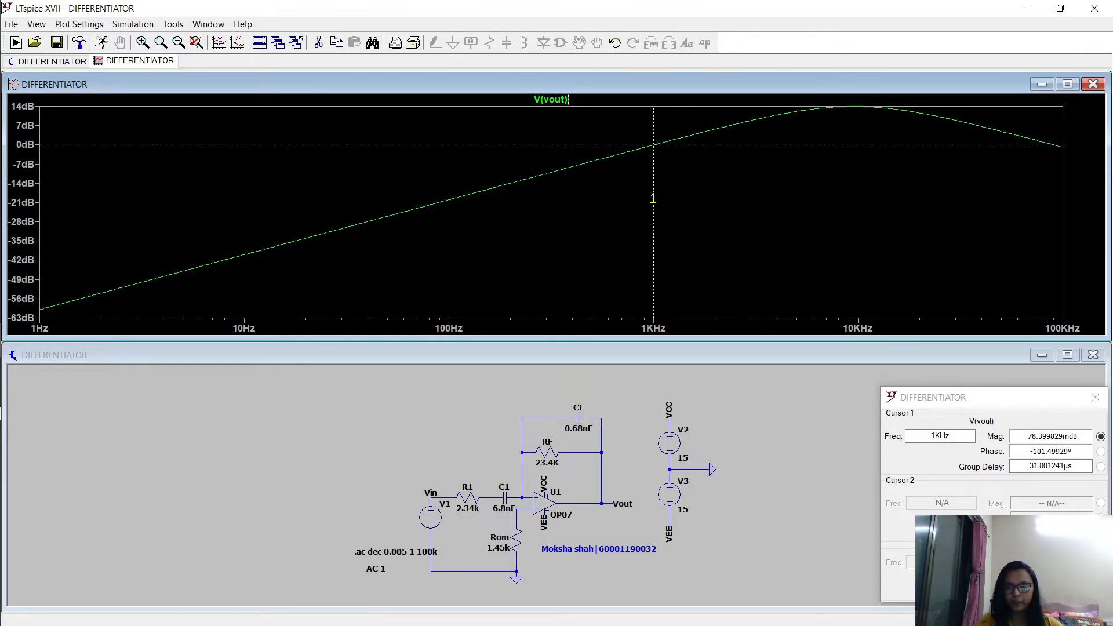
{"action": "left_click", "coordinate": [567, 100]}
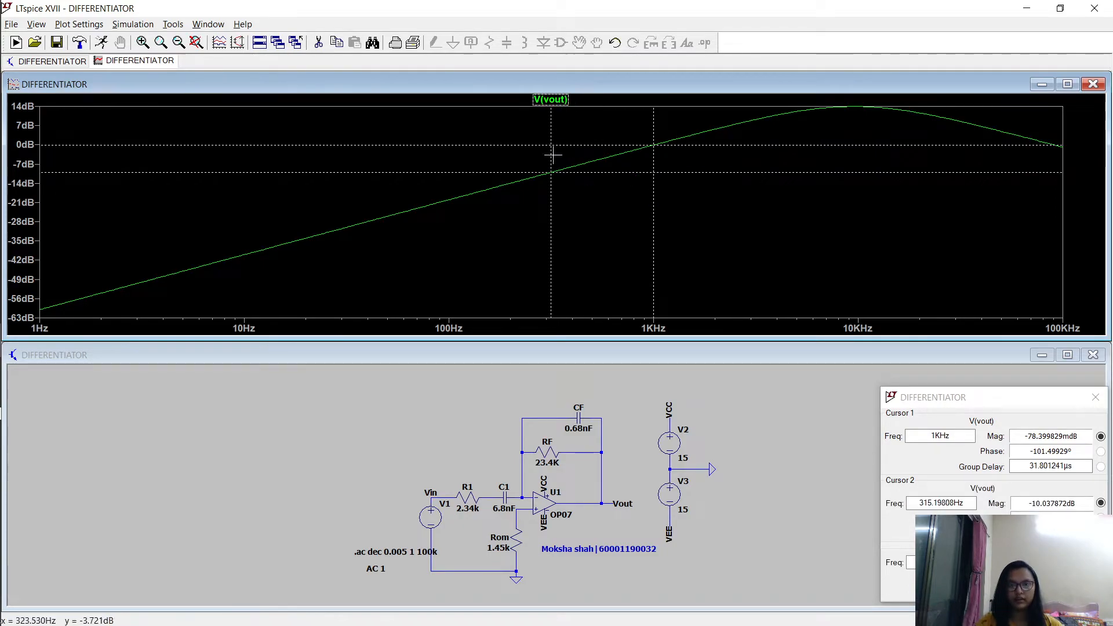
{"action": "left_click_drag", "start_coordinate": [553, 188], "coordinate": [858, 234]}
{"action": "left_click_drag", "start_coordinate": [927, 396], "coordinate": [845, 388]}
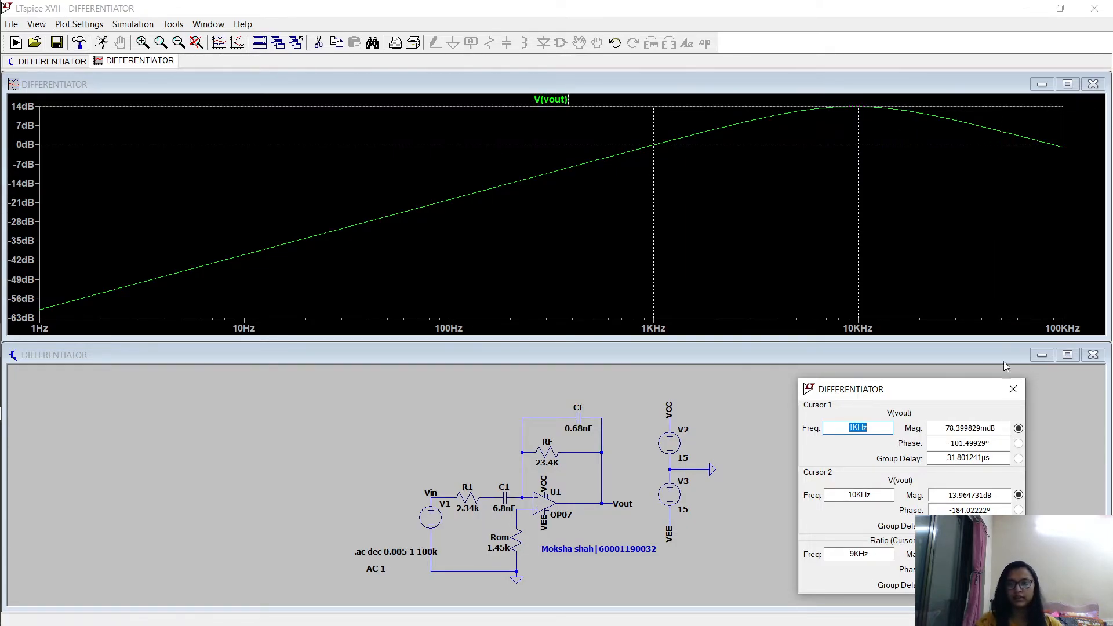
{"action": "left_click", "coordinate": [1009, 397]}
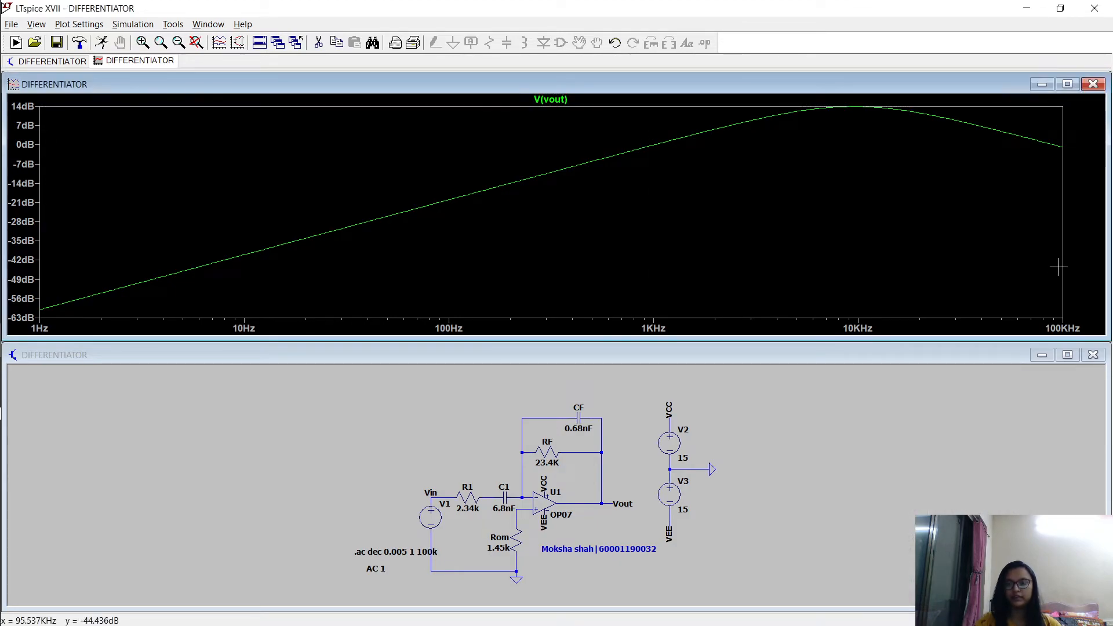
Restore the phase curve of Vout and hide the magnitude so only the phase response is plotted
{"action": "right_click", "coordinate": [1070, 221]}
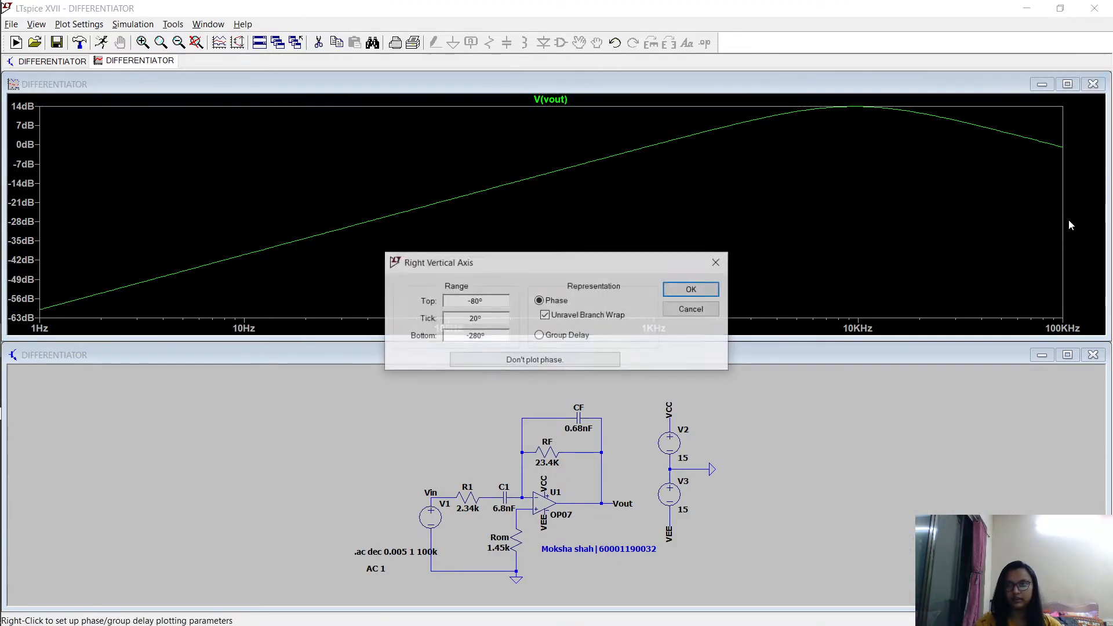
{"action": "left_click", "coordinate": [706, 299]}
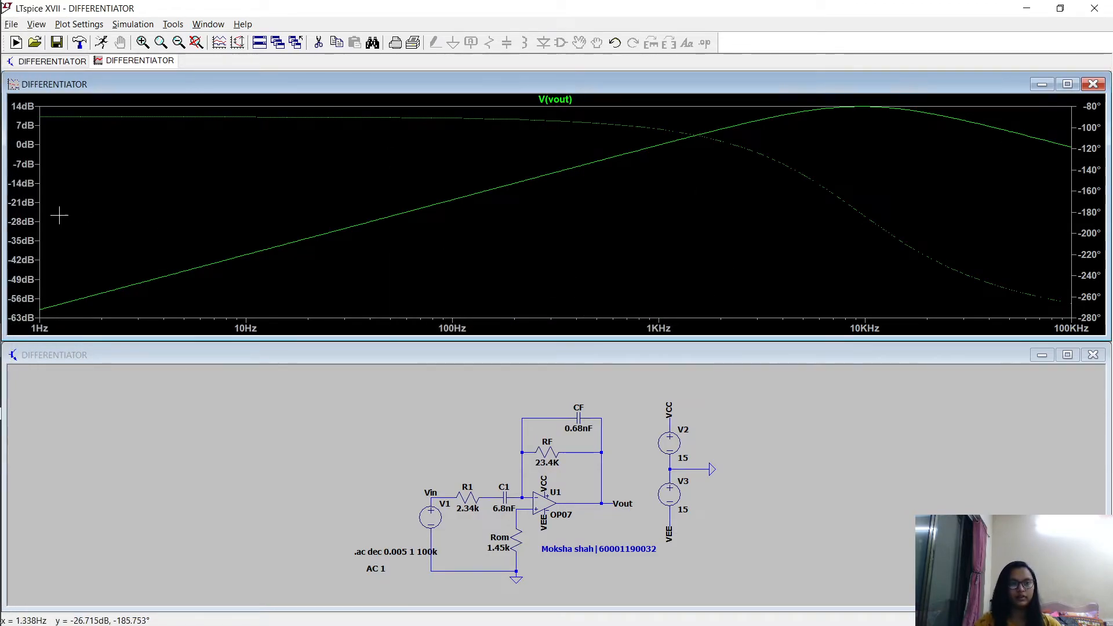
{"action": "right_click", "coordinate": [27, 212]}
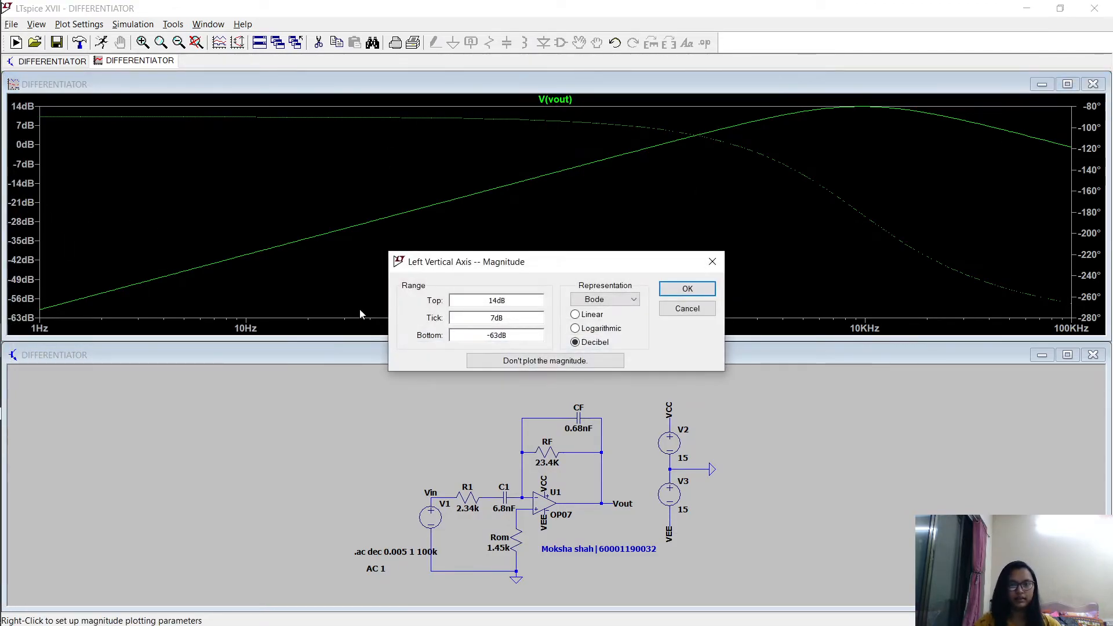
{"action": "left_click", "coordinate": [505, 364]}
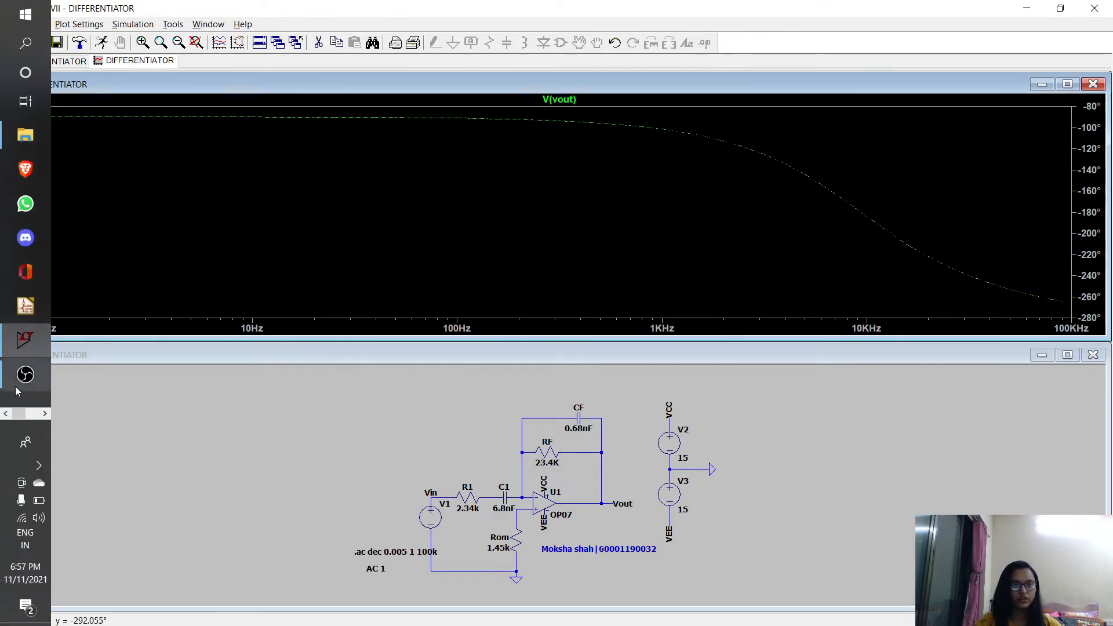
Switch to the DLIC - Exp 4 report in Word and examine its frequency response and phase response plots
{"action": "left_click", "coordinate": [29, 414]}
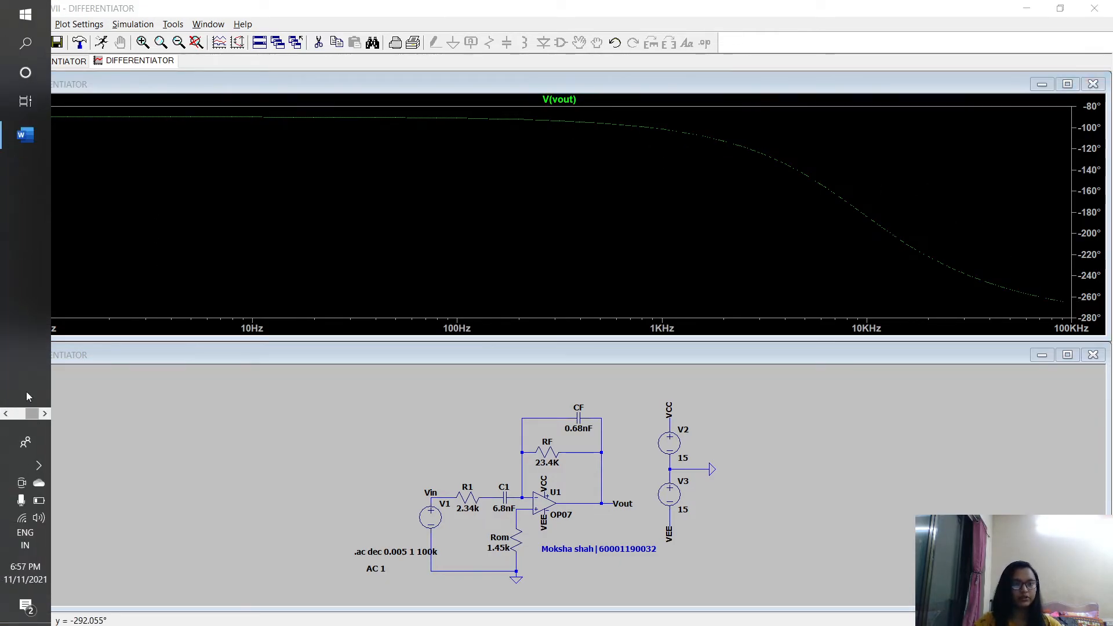
{"action": "left_click", "coordinate": [17, 140]}
{"action": "scroll", "coordinate": [469, 373], "scroll_direction": "down", "scroll_amount": 15}
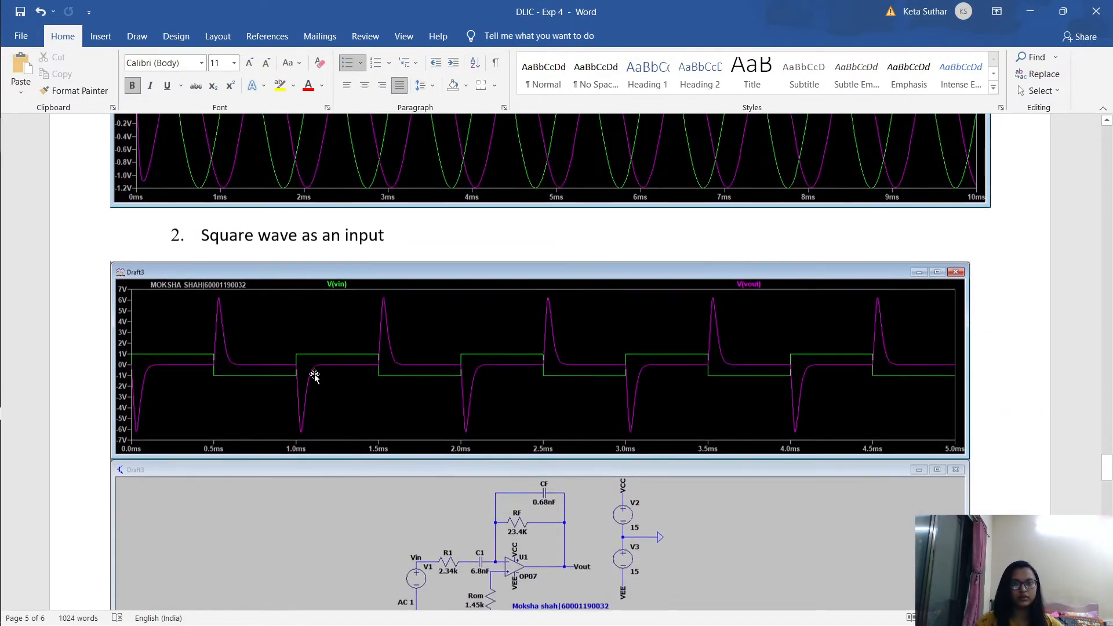
{"action": "scroll", "coordinate": [321, 387], "scroll_direction": "down", "scroll_amount": 5}
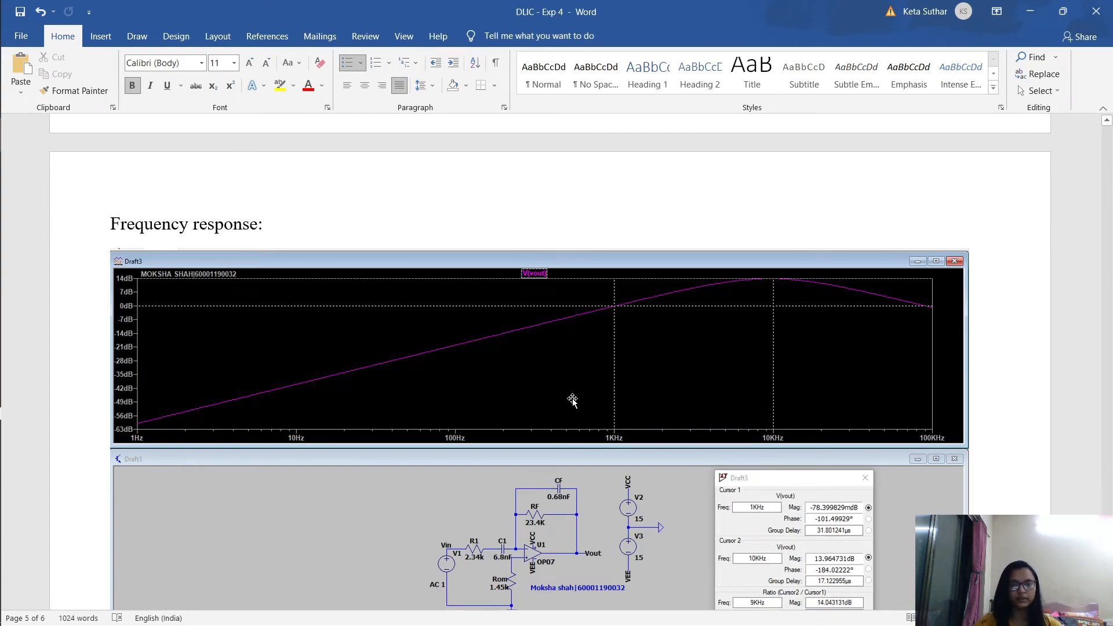
{"action": "scroll", "coordinate": [685, 232], "scroll_direction": "down", "scroll_amount": 1}
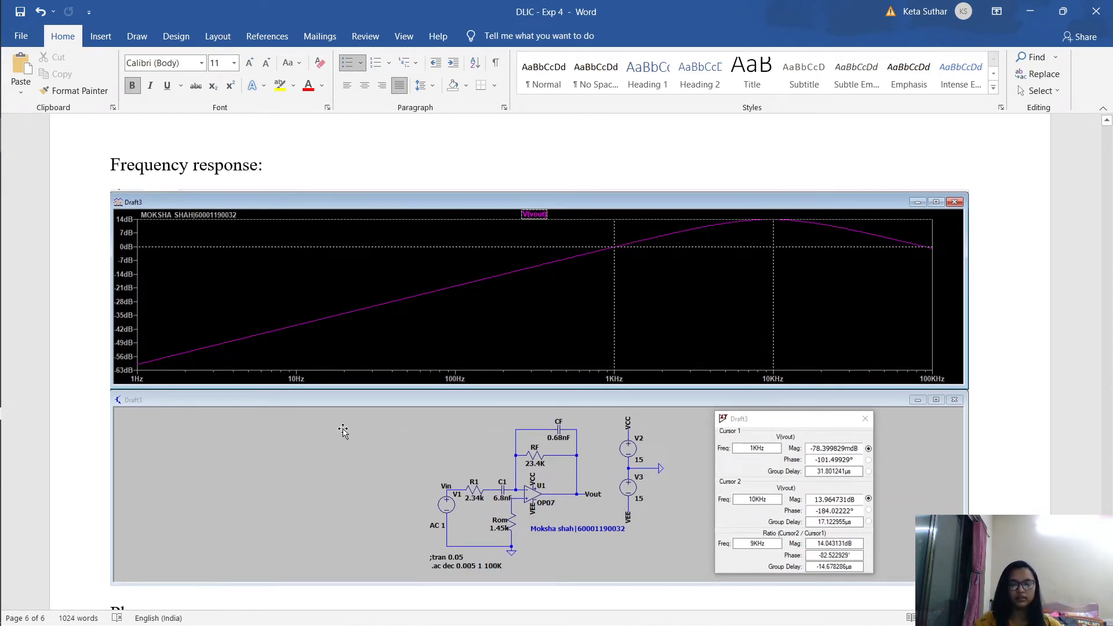
{"action": "scroll", "coordinate": [514, 390], "scroll_direction": "down", "scroll_amount": 1}
{"action": "scroll", "coordinate": [549, 419], "scroll_direction": "down", "scroll_amount": 3}
{"action": "scroll", "coordinate": [572, 485], "scroll_direction": "up", "scroll_amount": 4}
{"action": "scroll", "coordinate": [572, 489], "scroll_direction": "down", "scroll_amount": 10}
{"action": "scroll", "coordinate": [571, 491], "scroll_direction": "up", "scroll_amount": 10}
{"action": "right_click", "coordinate": [572, 491]}
{"action": "scroll", "coordinate": [432, 544], "scroll_direction": "down", "scroll_amount": 1}
Examine the theoretical frequency response curve and gain explanation of the practical differentiator in the report's theory section
{"action": "scroll", "coordinate": [558, 474], "scroll_direction": "up", "scroll_amount": 15}
{"action": "scroll", "coordinate": [558, 474], "scroll_direction": "up", "scroll_amount": 15}
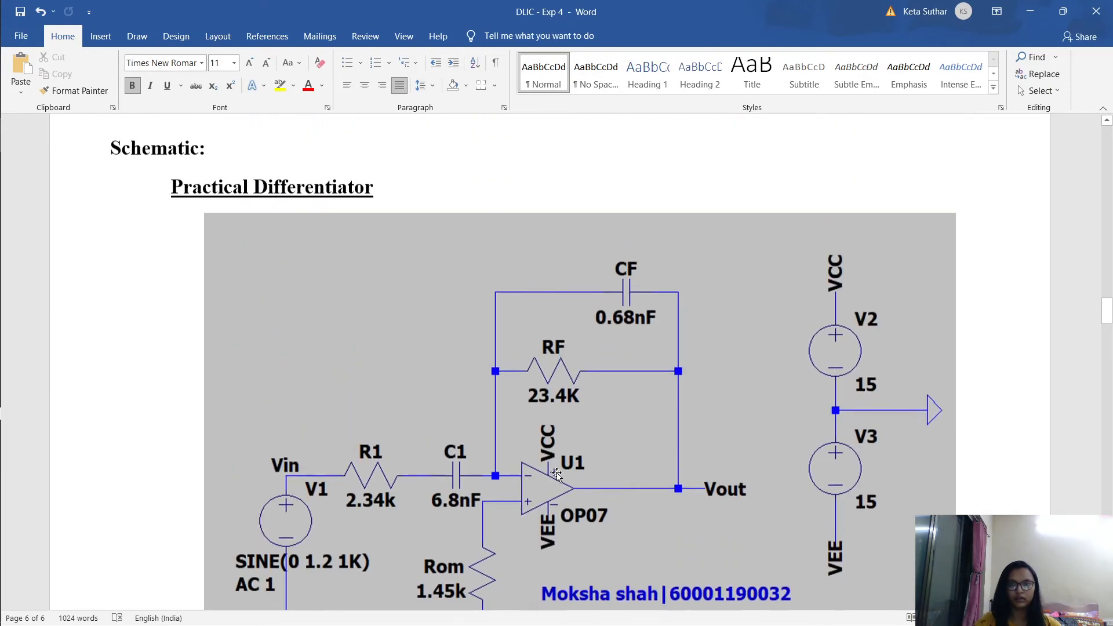
{"action": "scroll", "coordinate": [558, 474], "scroll_direction": "up", "scroll_amount": 3}
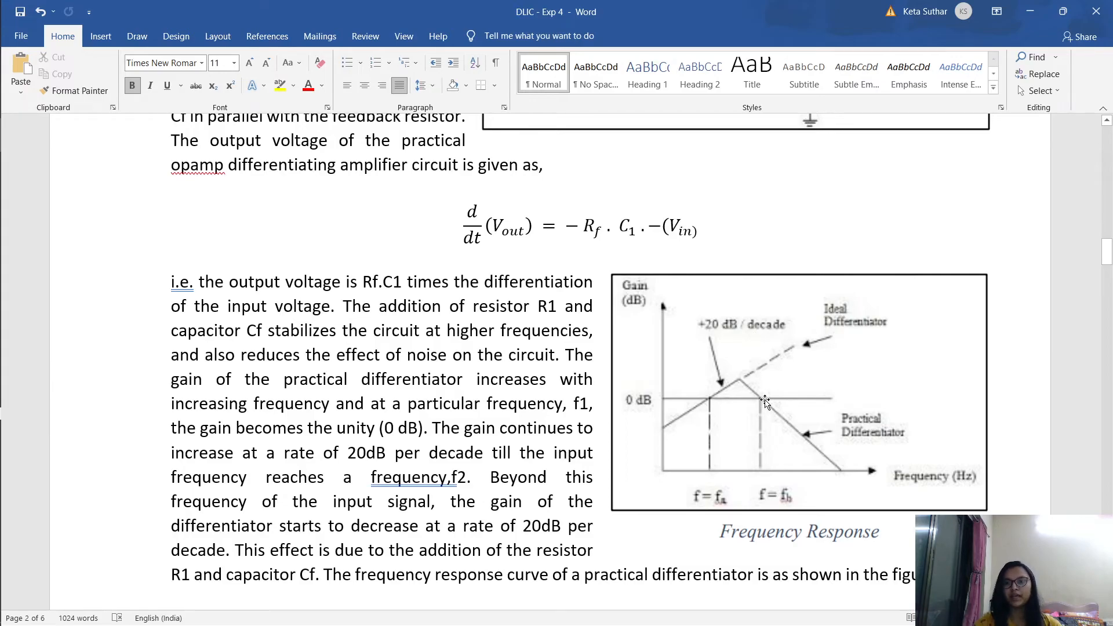
Review the report from the design calculations and observation table through to the phase response plot and the Conclusion section
{"action": "scroll", "coordinate": [826, 464], "scroll_direction": "down", "scroll_amount": 20}
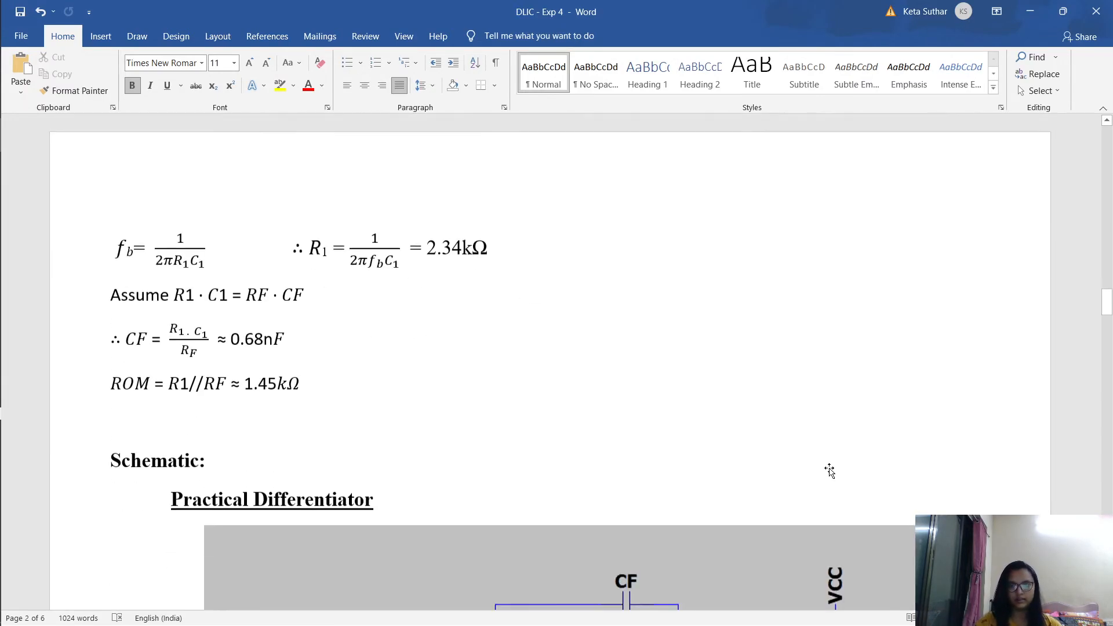
{"action": "scroll", "coordinate": [810, 507], "scroll_direction": "down", "scroll_amount": 20}
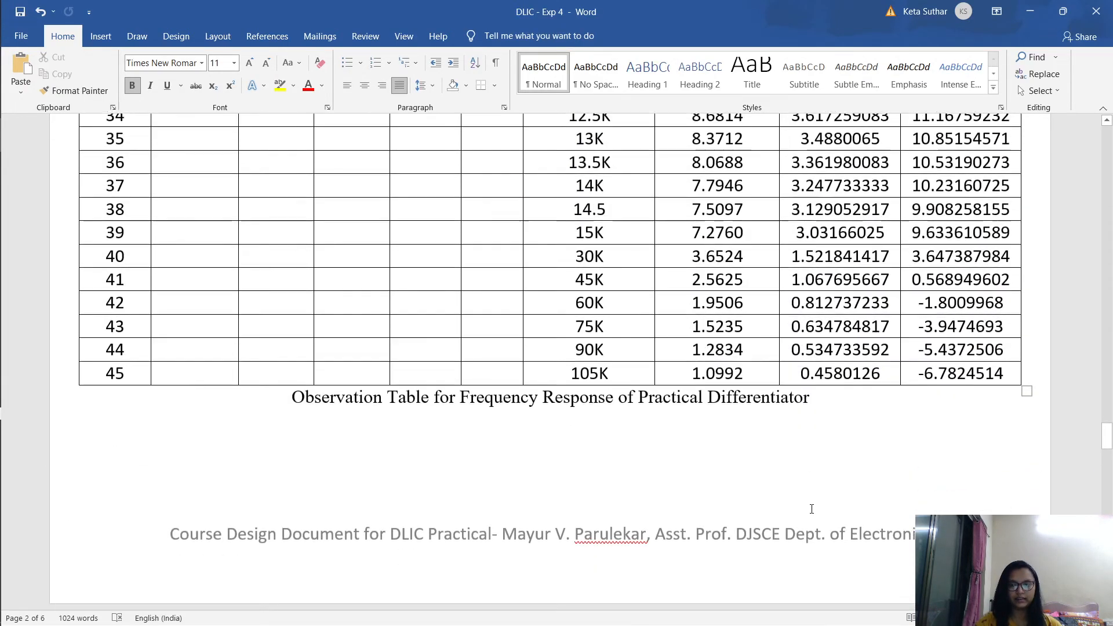
{"action": "scroll", "coordinate": [812, 520], "scroll_direction": "down", "scroll_amount": 20}
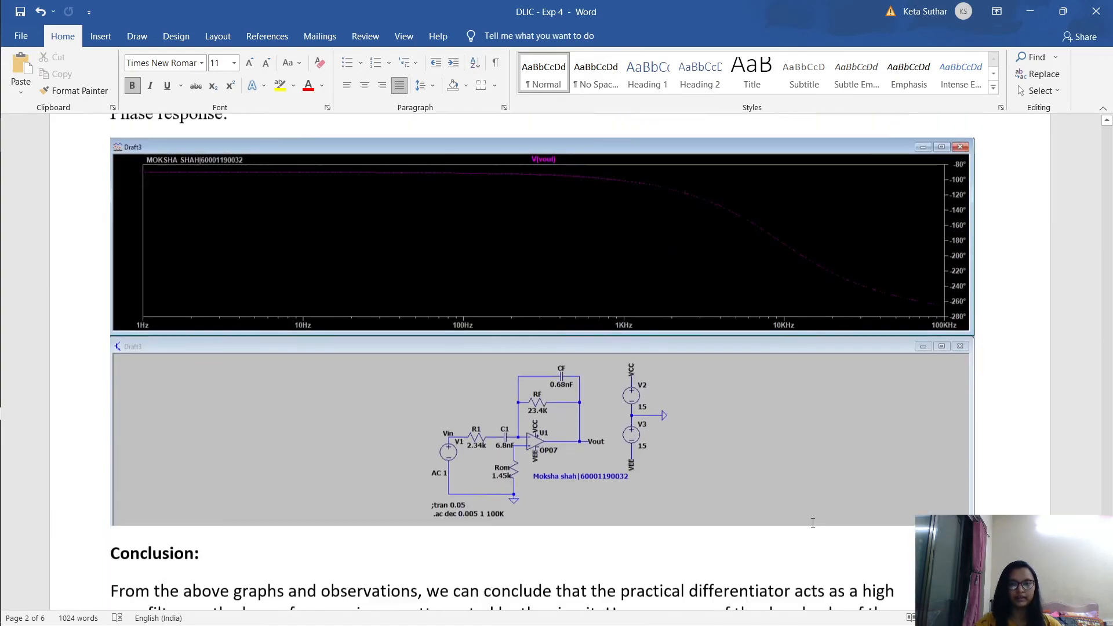